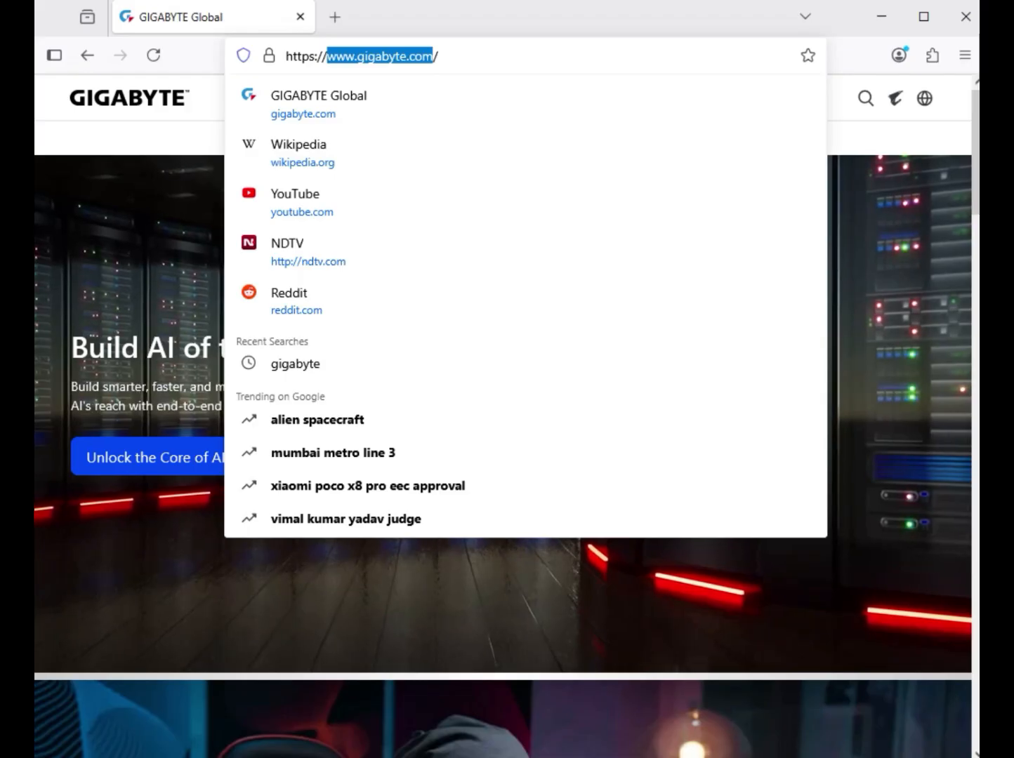
# Search the Gigabyte site for "B660 GAMING X DDR4" and filter the results to products
pyautogui.press('Escape')
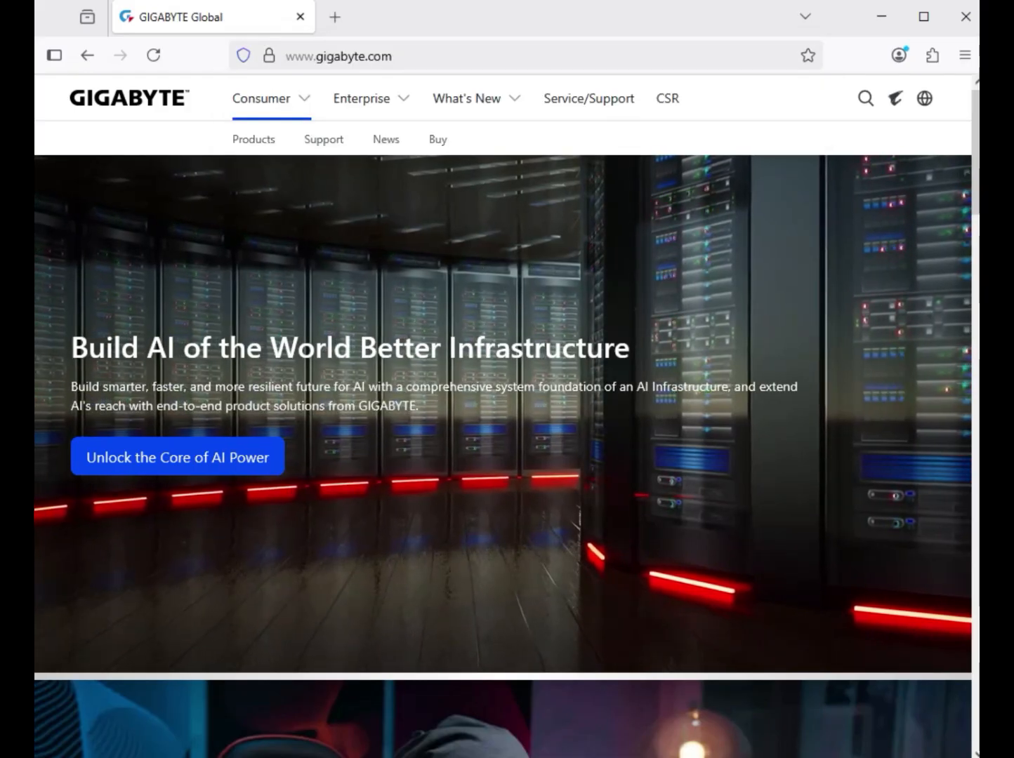
pyautogui.click(866, 98)
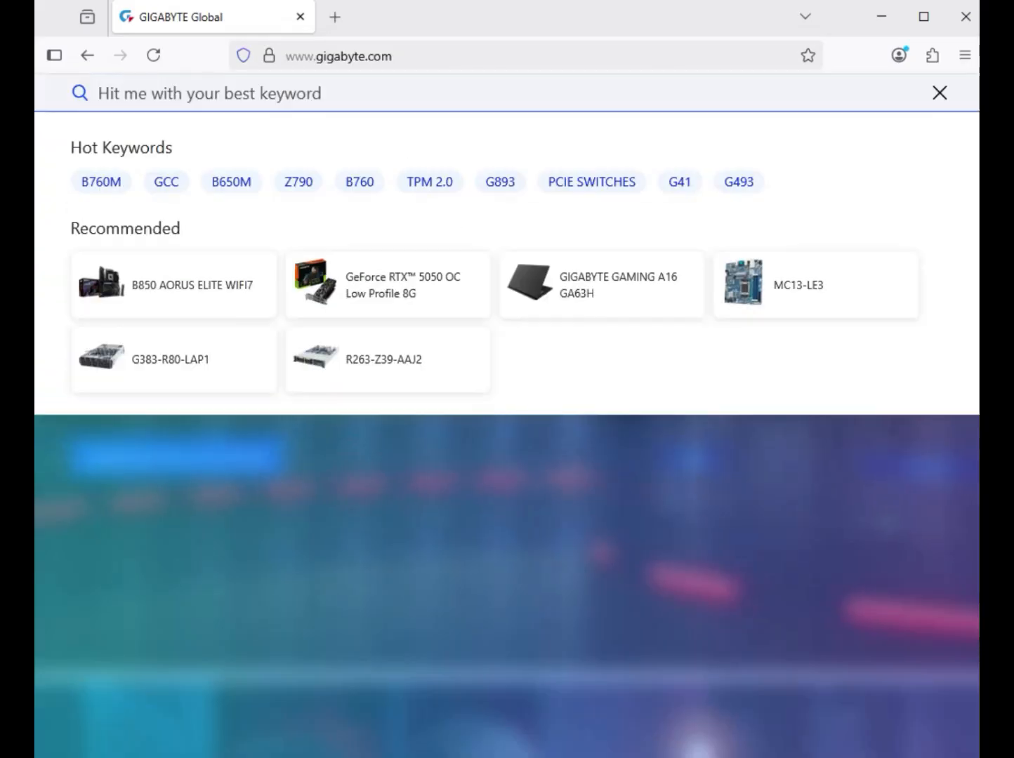
pyautogui.write('B660 GAMING X DDR4')
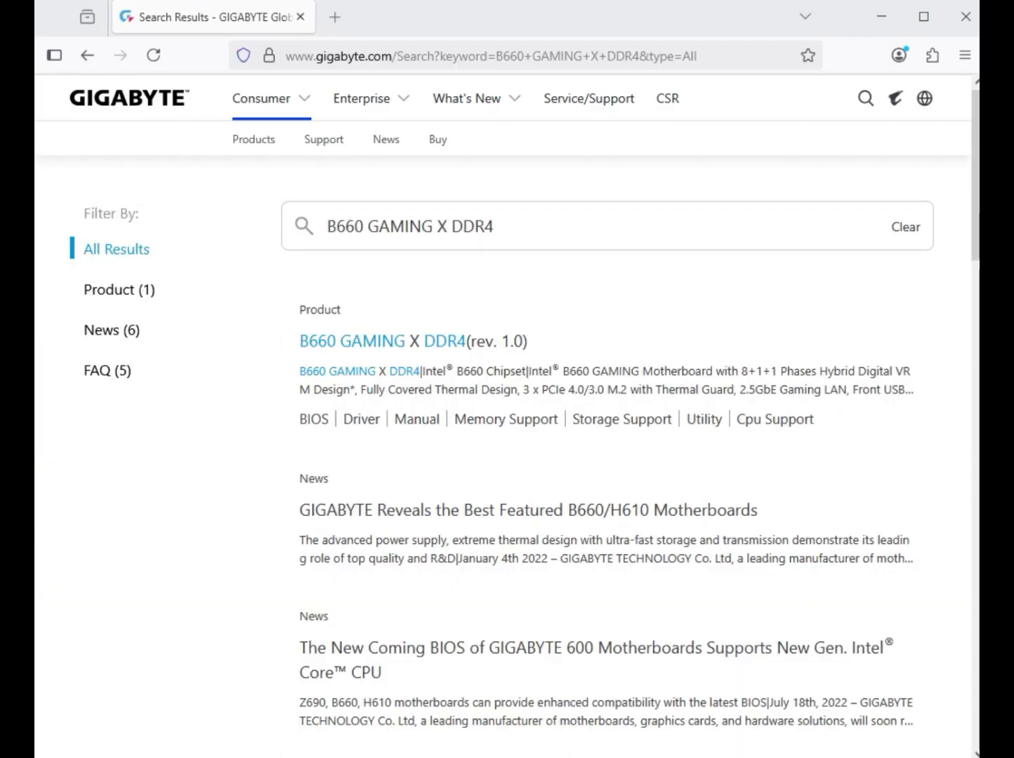
pyautogui.click(119, 290)
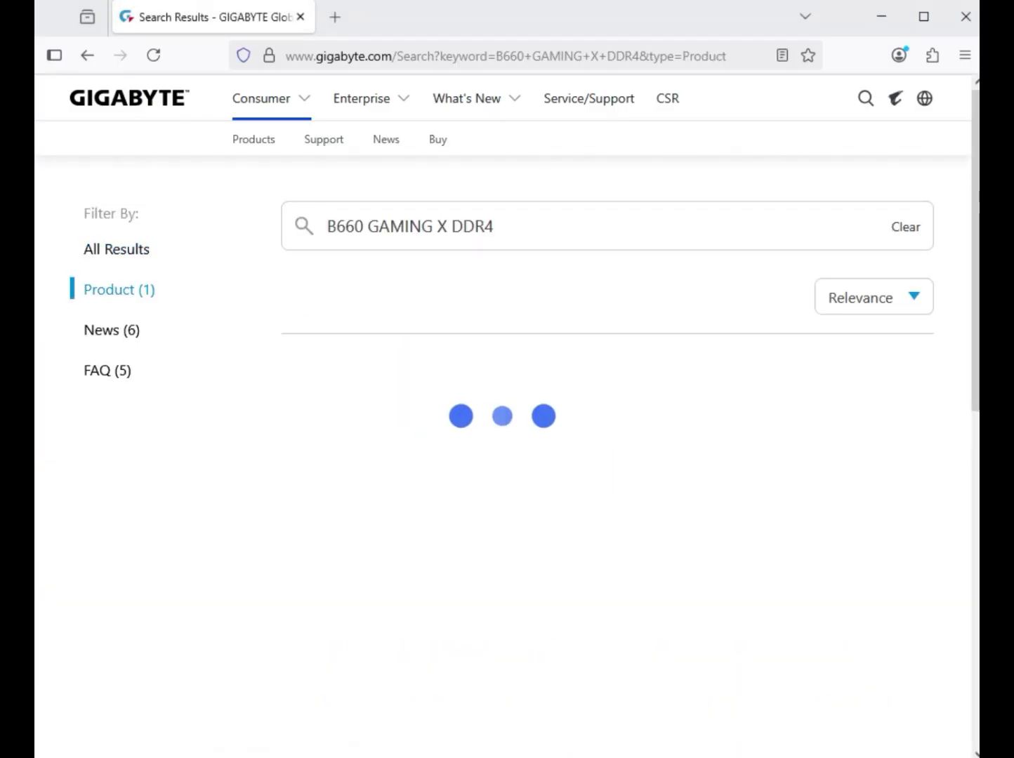
pyautogui.tripleClick(119, 290)
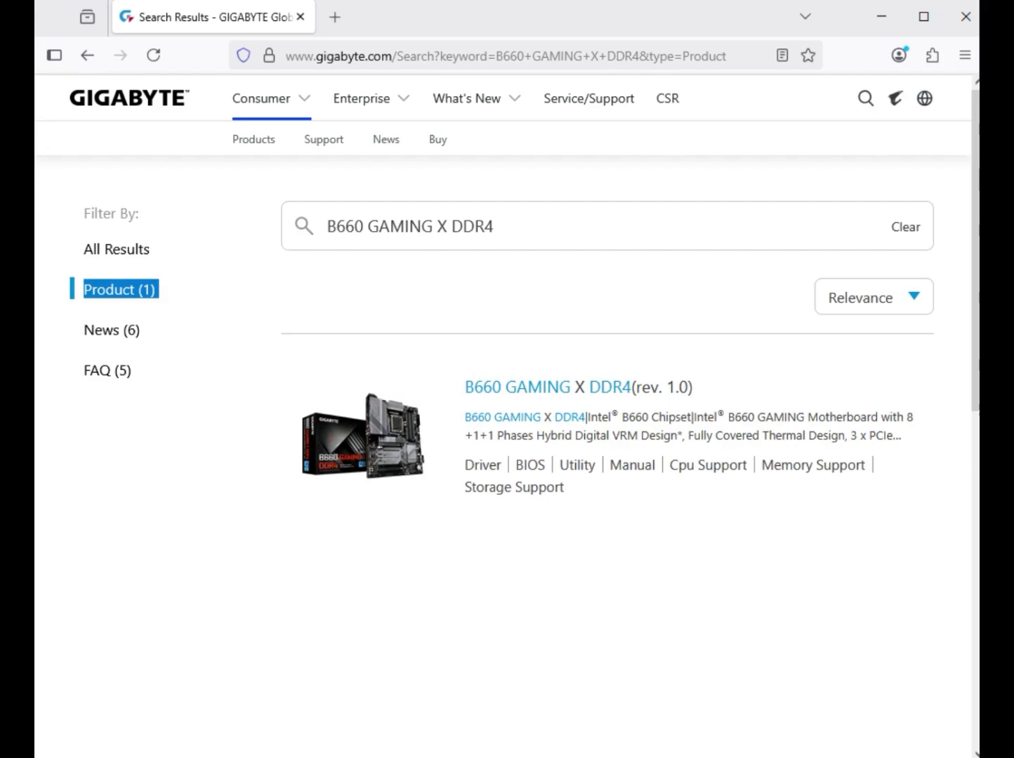
# Open the B660 GAMING X DDR4 (rev. 1.0) support page and set the driver OS to Windows 11 64bit
pyautogui.click(577, 388)
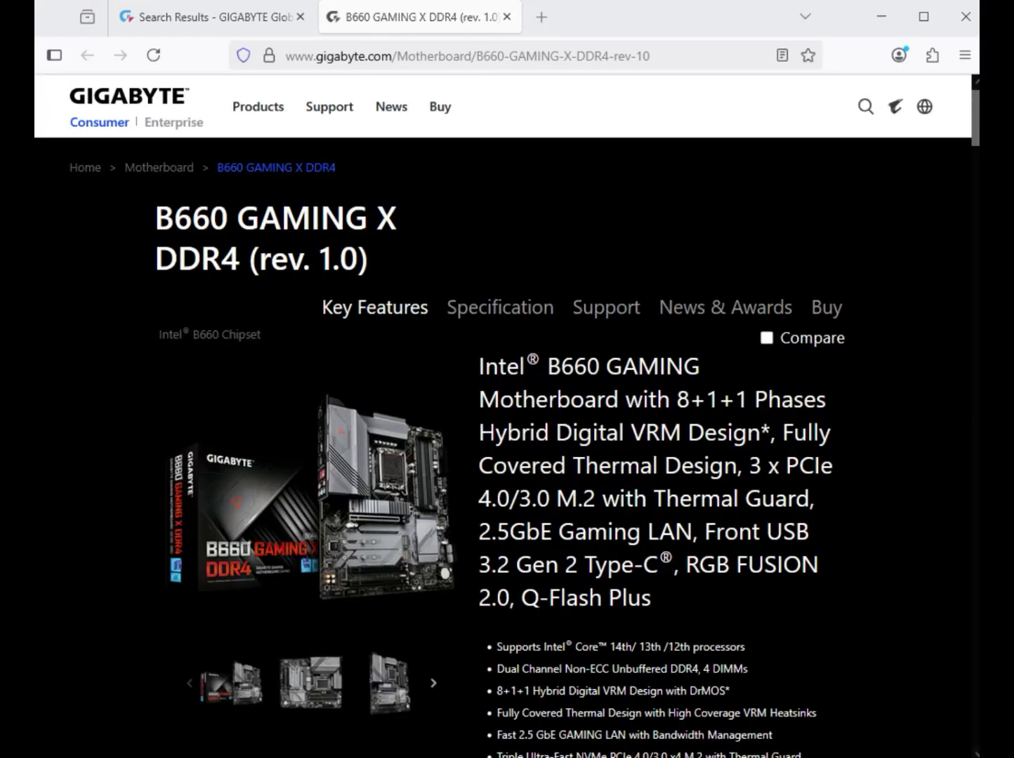
pyautogui.click(606, 308)
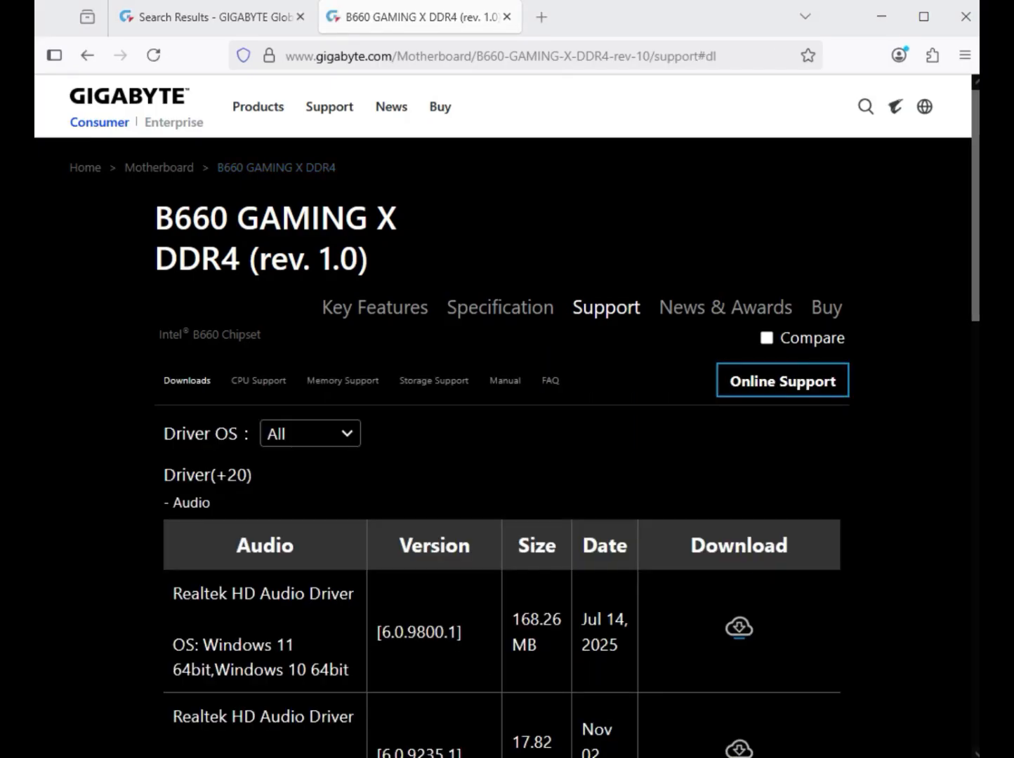
pyautogui.click(311, 434)
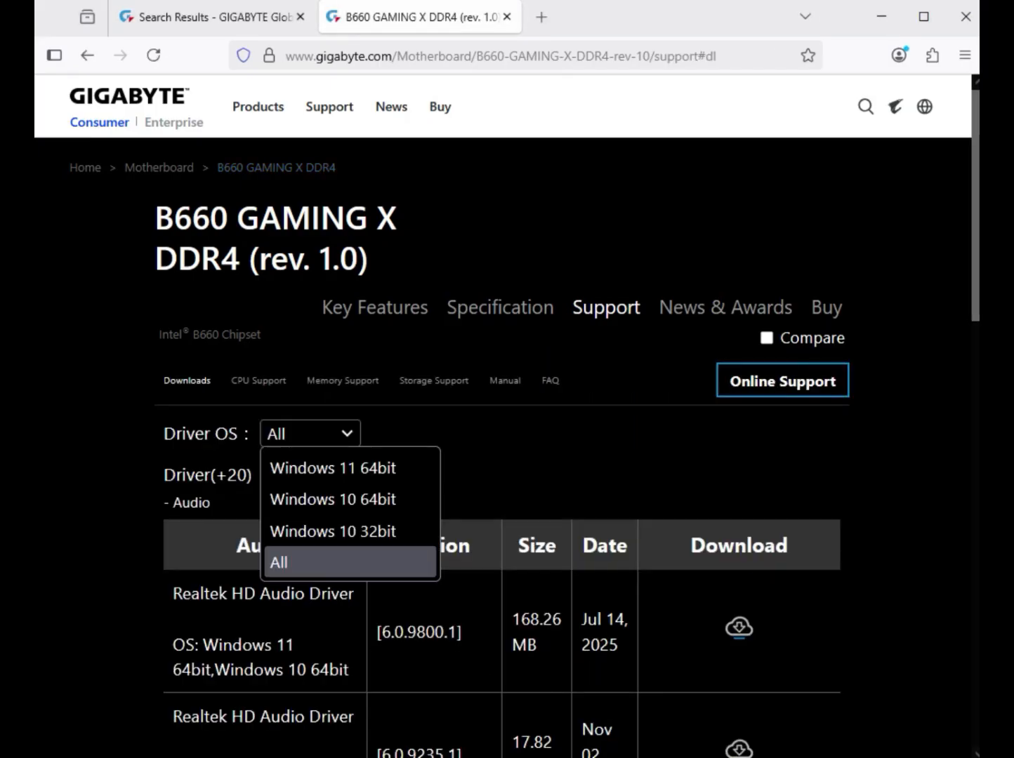
pyautogui.press('Return')
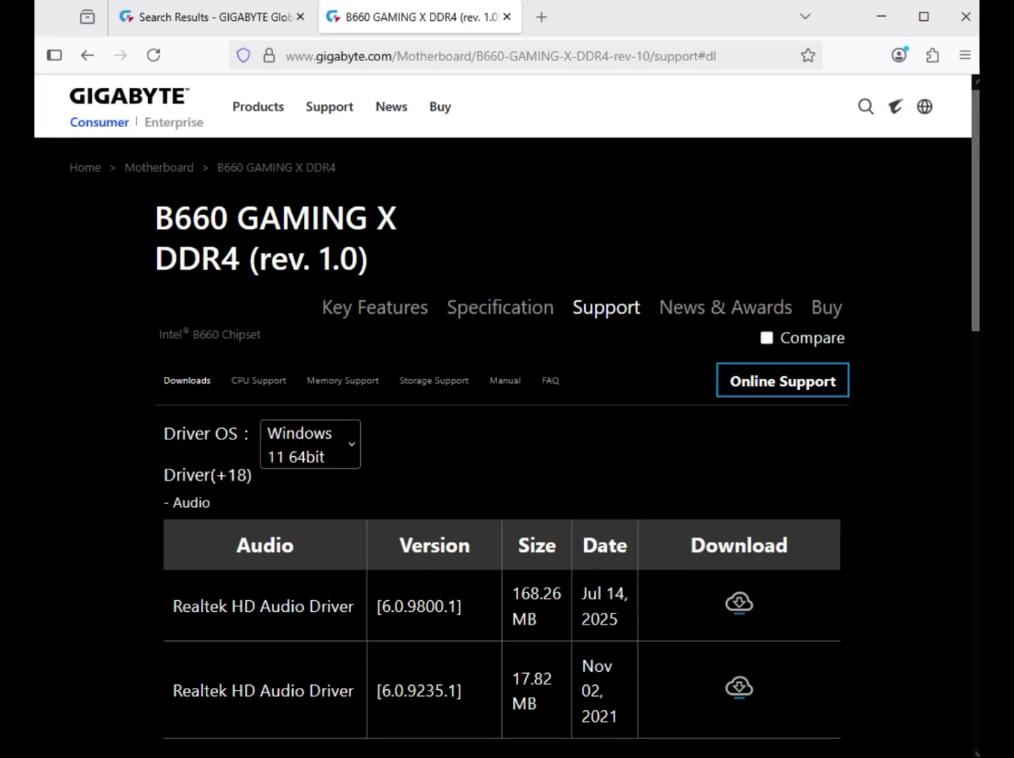
# Download the Realtek HD Audio Driver version 6.0.9800.1 from the Audio section
pyautogui.moveTo(212, 503); pyautogui.dragTo(173, 503)
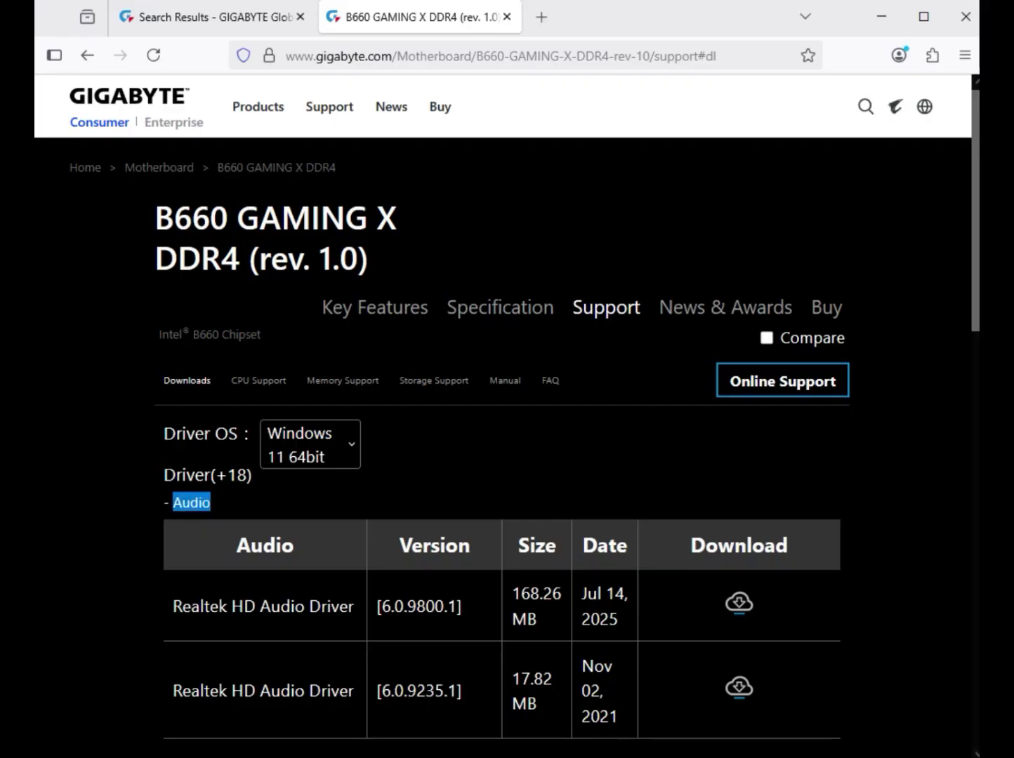
pyautogui.moveTo(256, 607); pyautogui.dragTo(358, 606)
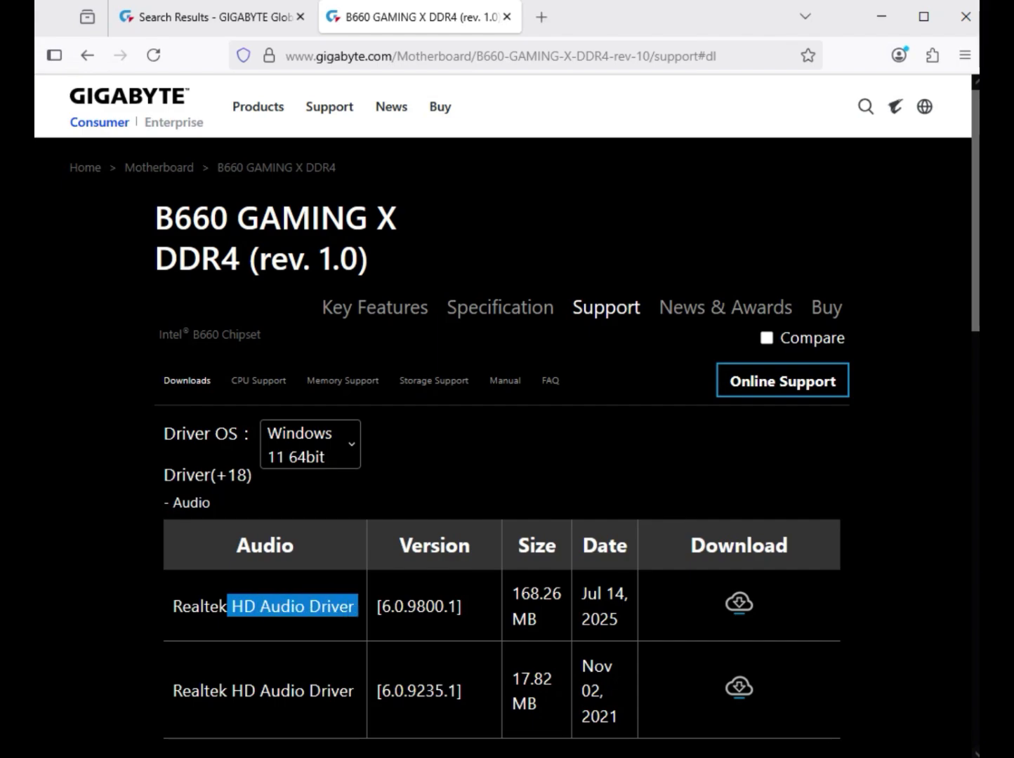
pyautogui.click(738, 602)
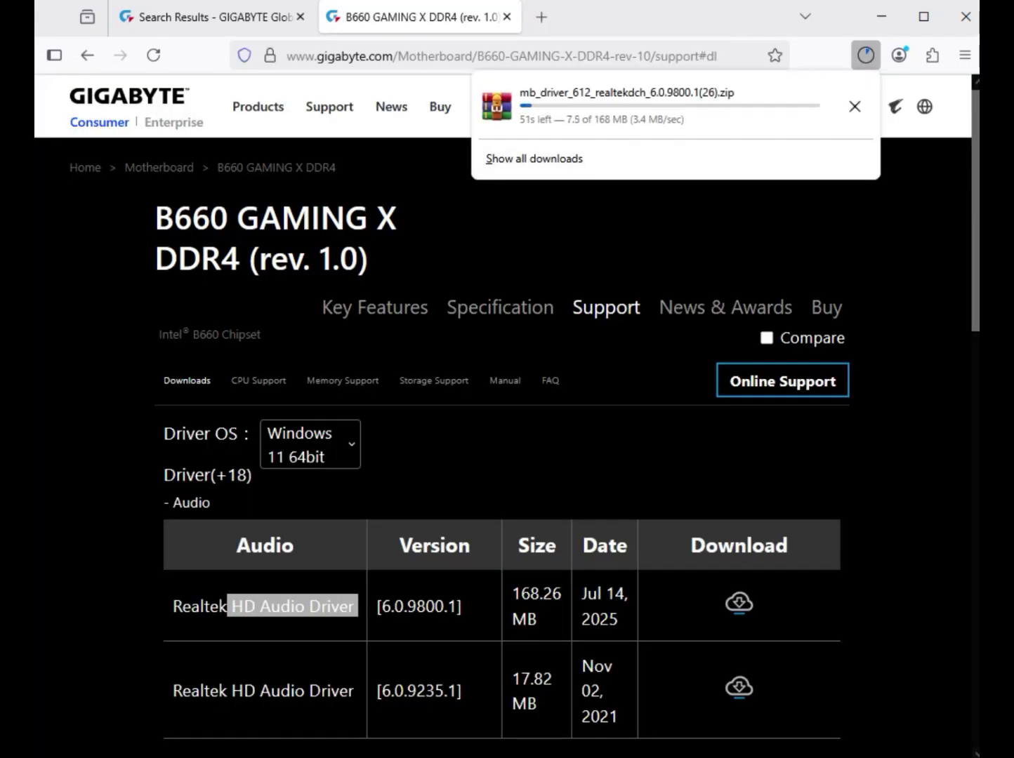
# Expand the Chipset drivers and download the Intel Serial I/O driver dated Mar 03, 2025
pyautogui.scroll(-8, 507, 414)
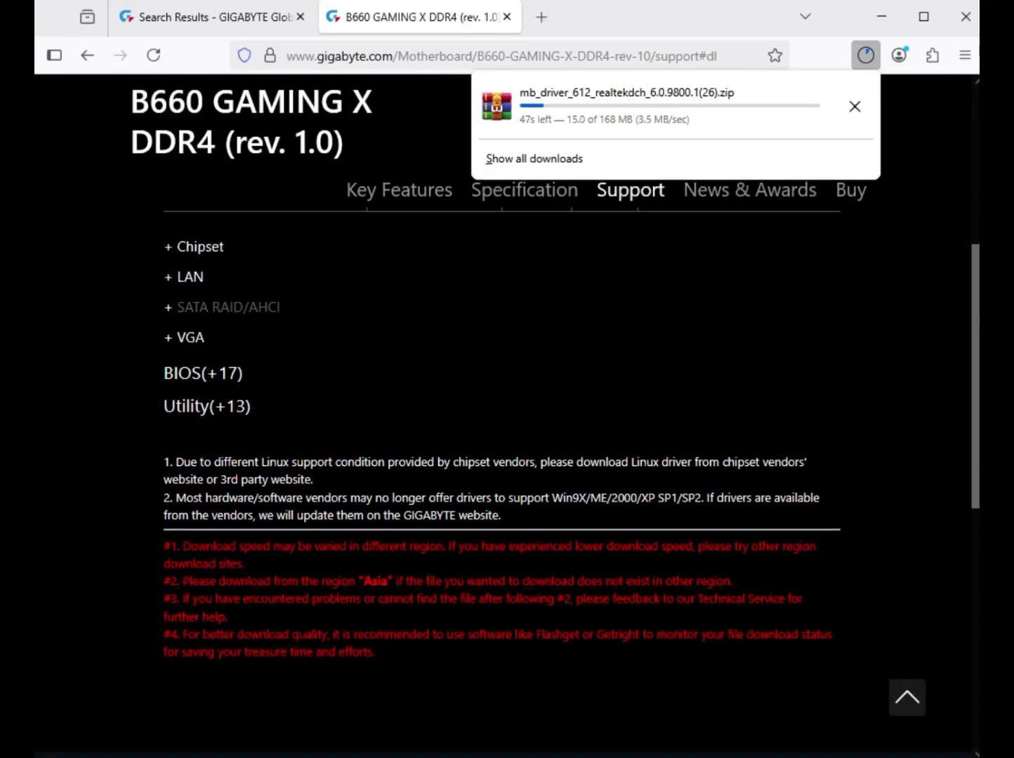
pyautogui.click(200, 247)
pyautogui.scroll(3, 200, 247)
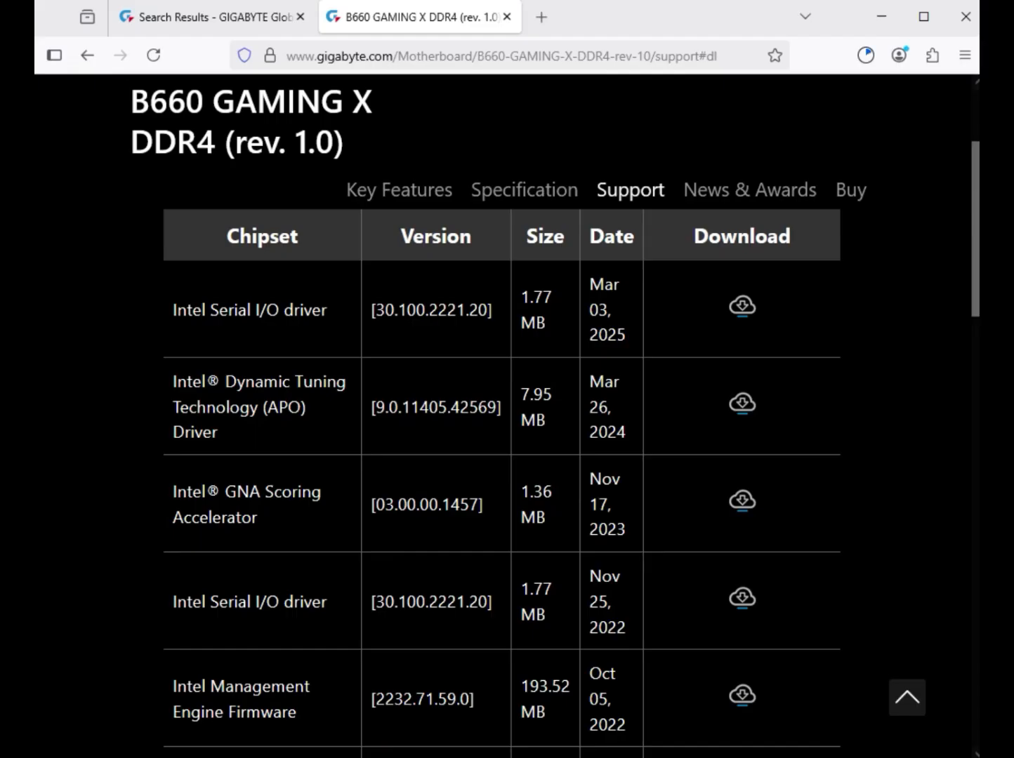
pyautogui.moveTo(328, 309); pyautogui.dragTo(173, 310)
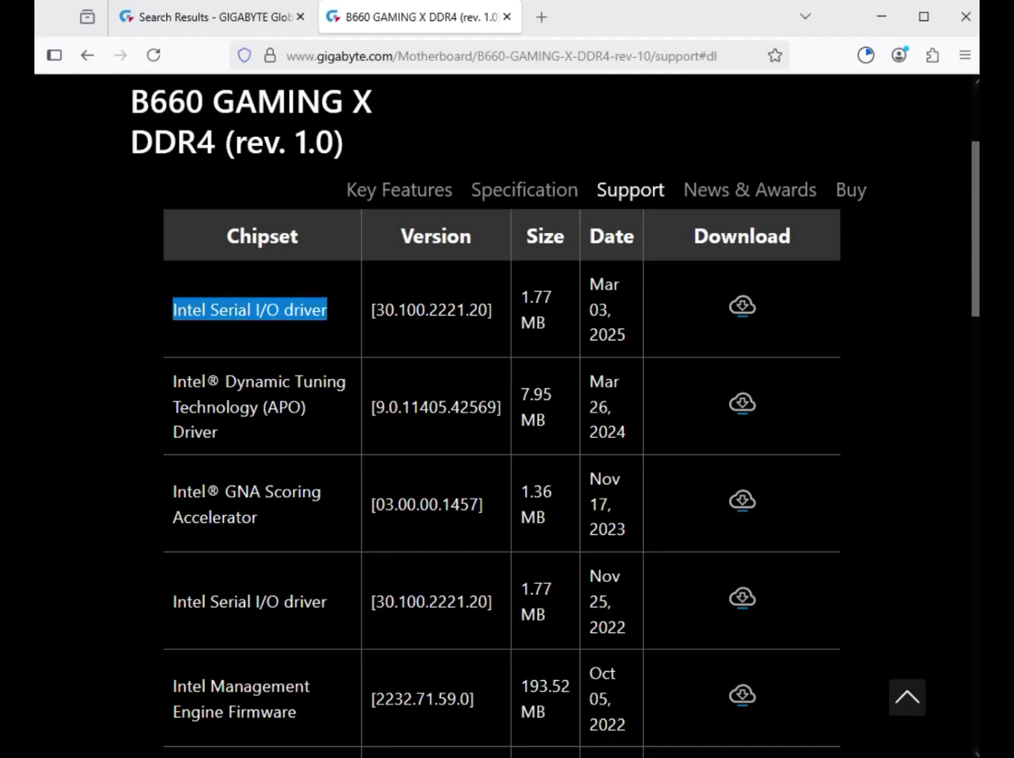
# Download the Intel Management Engine Firmware version 2232.71.59.0 from the Chipset drivers
pyautogui.scroll(-10, 507, 415)
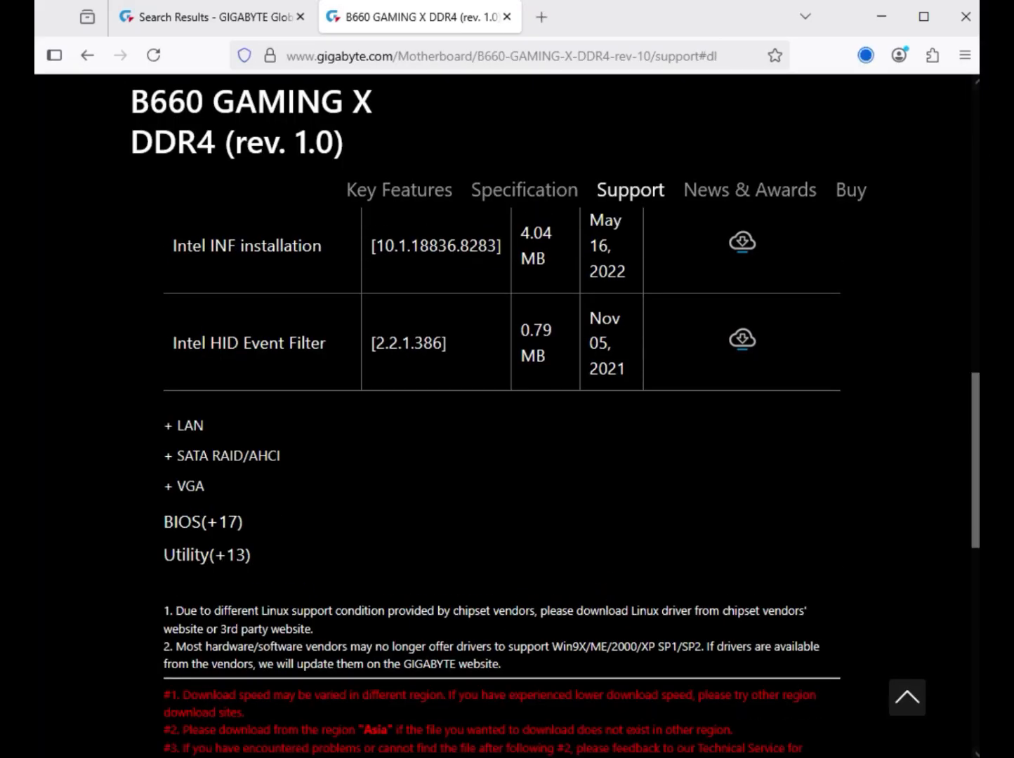
pyautogui.scroll(8, 502, 484)
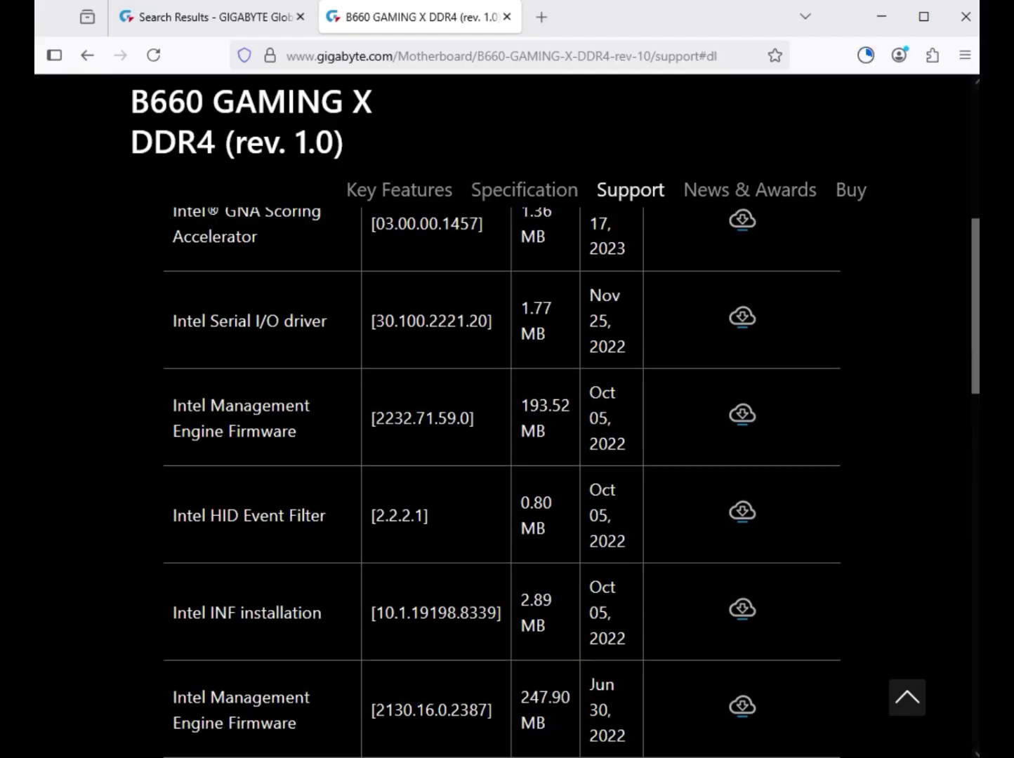
pyautogui.moveTo(297, 431); pyautogui.dragTo(173, 406)
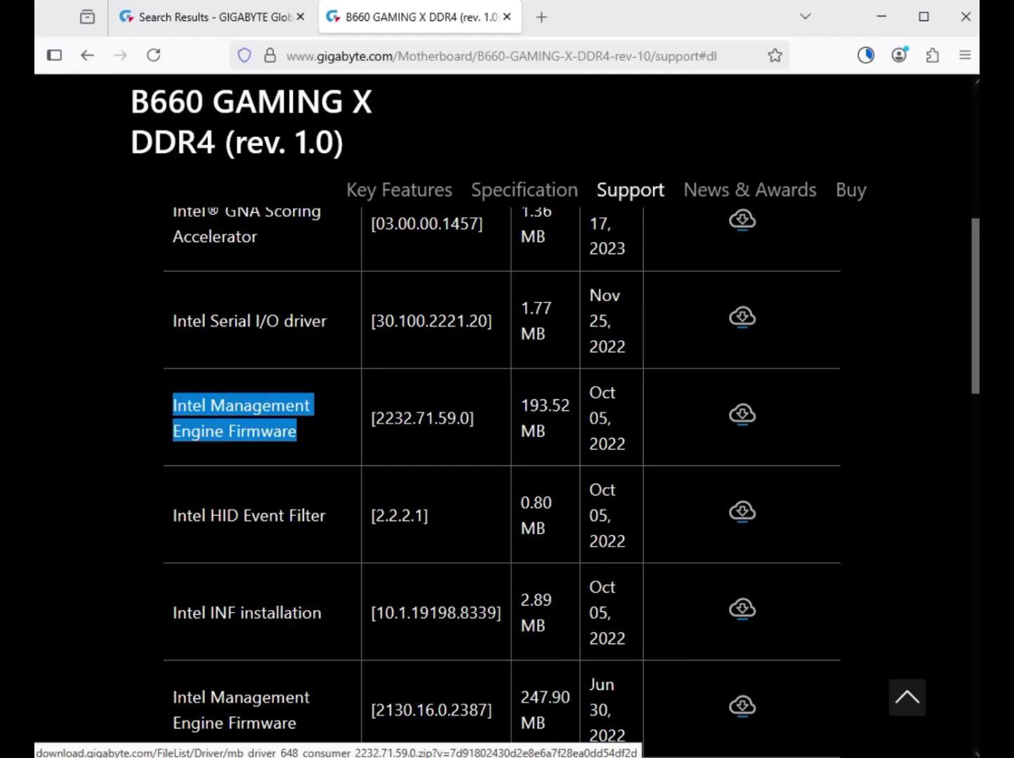
pyautogui.click(742, 415)
# Download the Intel INF installation package version 10.1.18836.8283 from the Chipset drivers
pyautogui.scroll(-5, 742, 415)
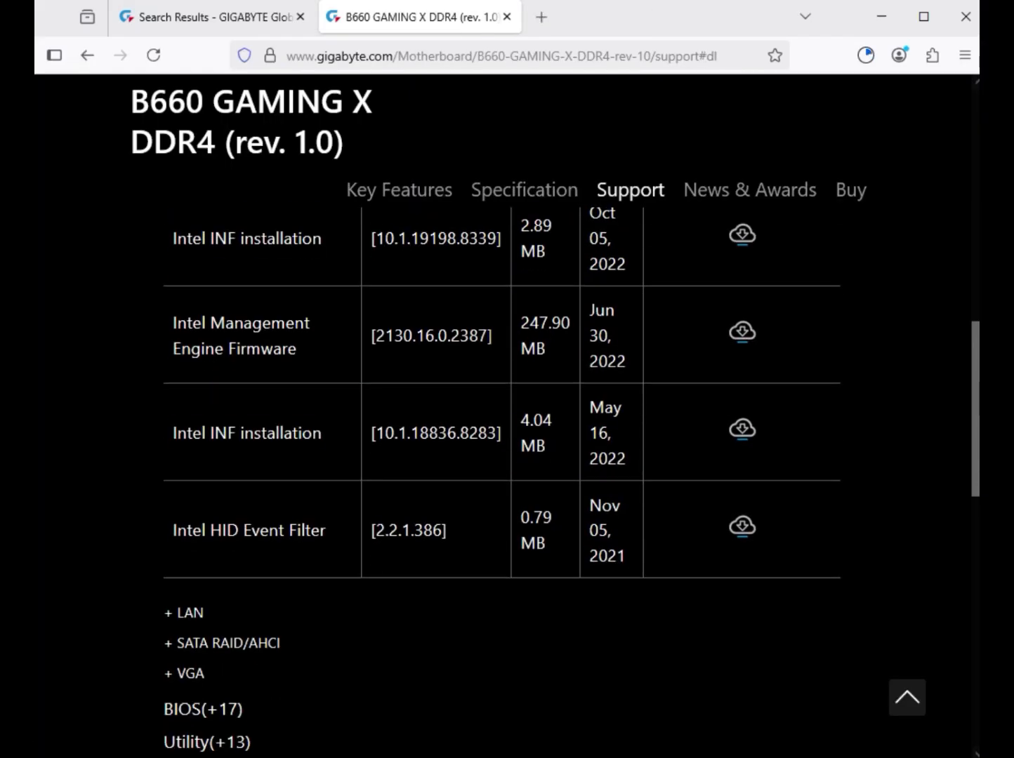
pyautogui.tripleClick(247, 433)
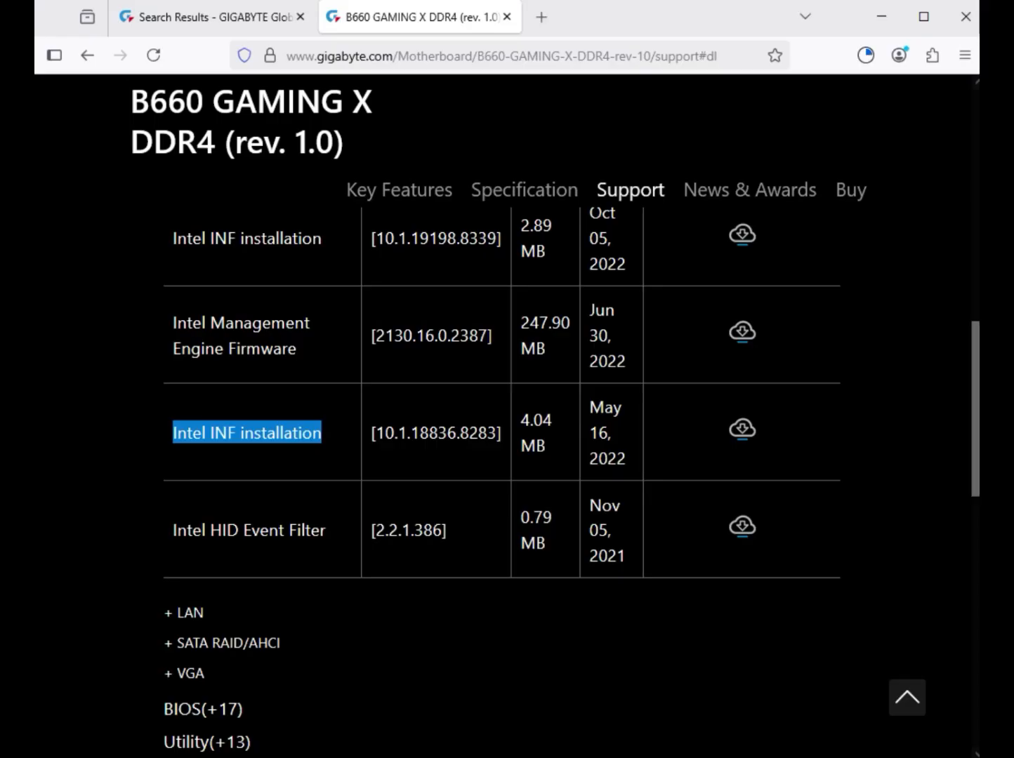
pyautogui.click(742, 428)
# Expand the LAN drivers and download the Realtek LAN Driver version 11.24.0318.2025
pyautogui.click(190, 613)
pyautogui.scroll(7, 502, 484)
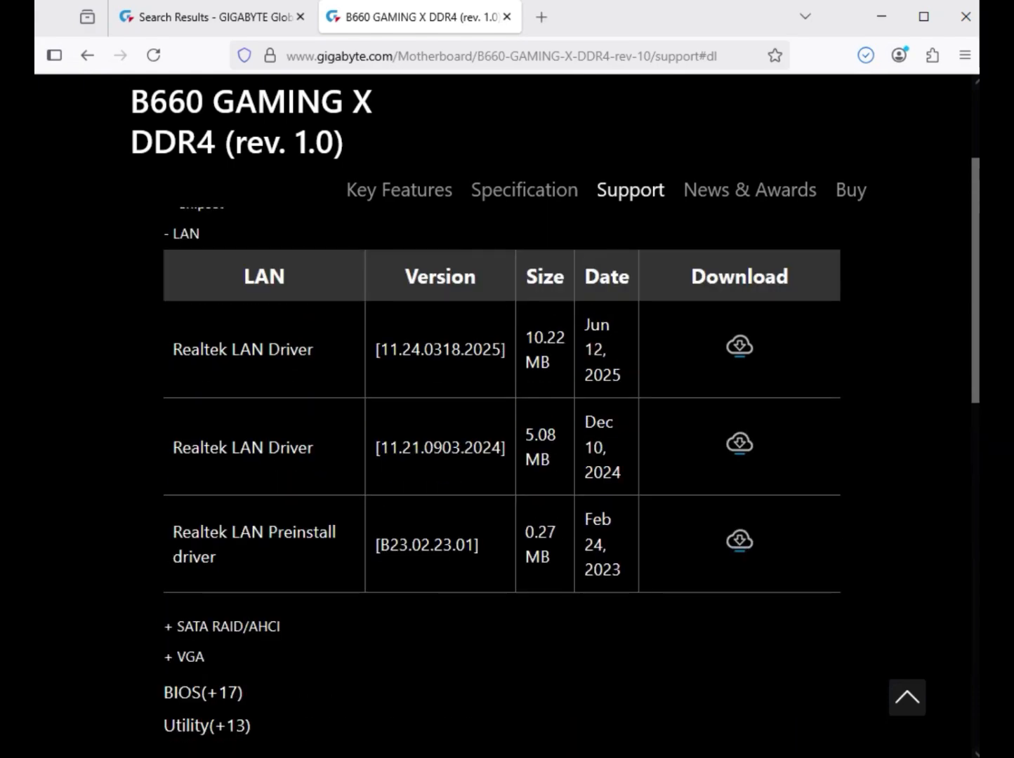
pyautogui.scroll(2, 501, 485)
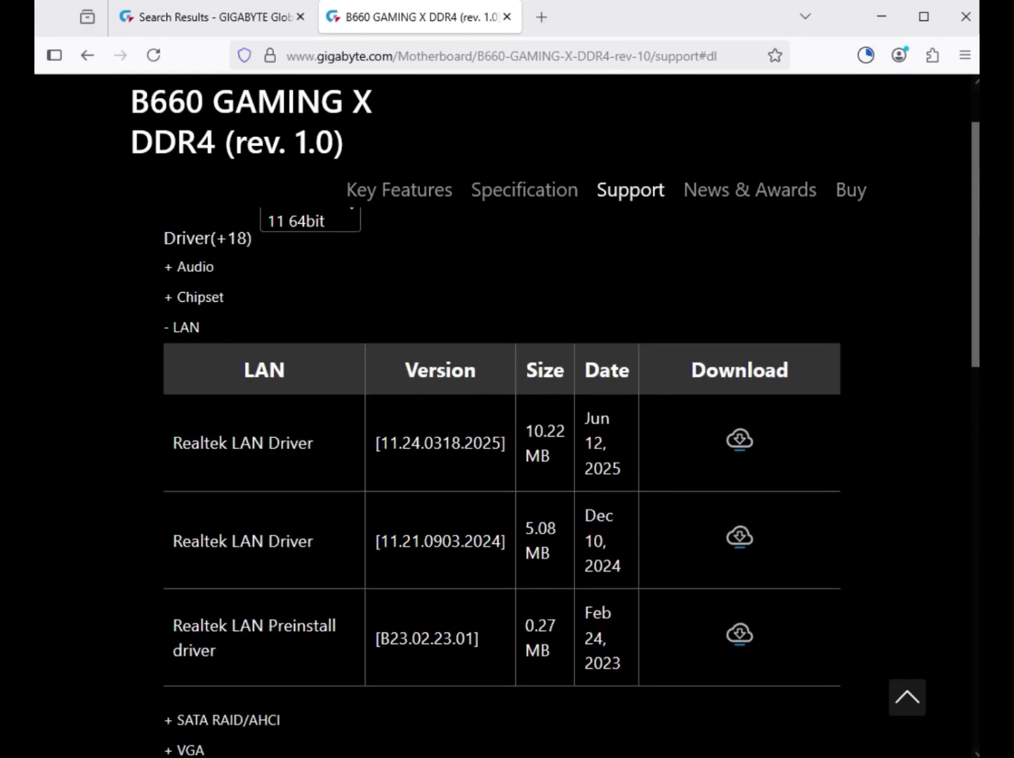
pyautogui.moveTo(314, 443); pyautogui.dragTo(172, 443)
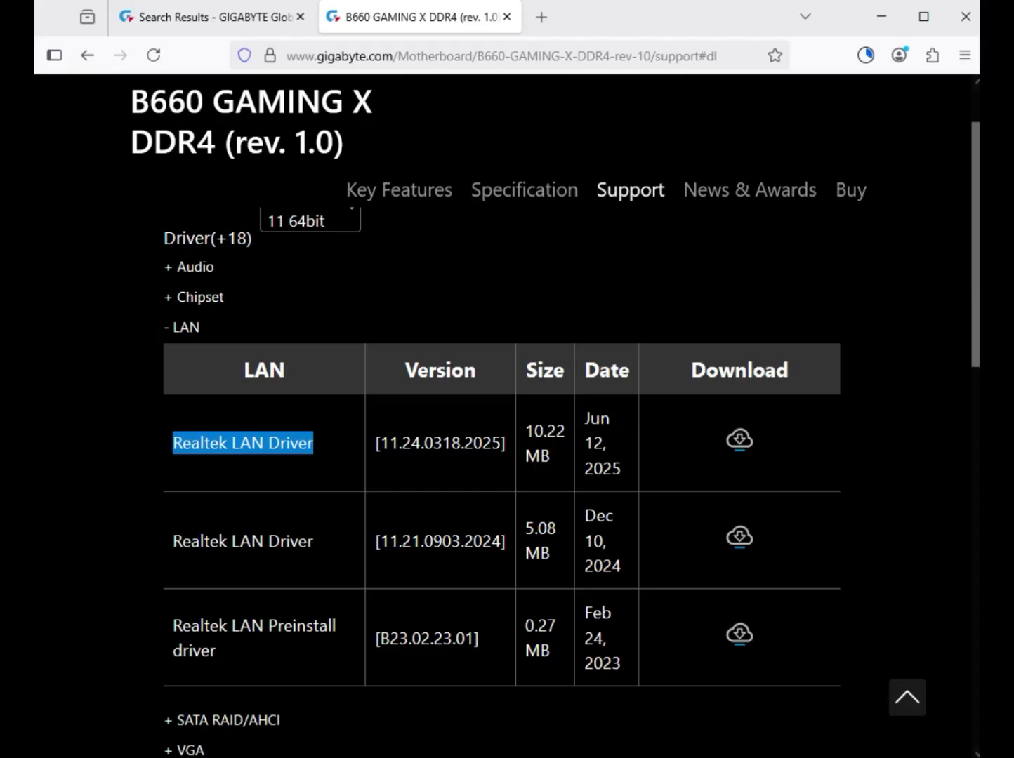
pyautogui.scroll(-3, 501, 421)
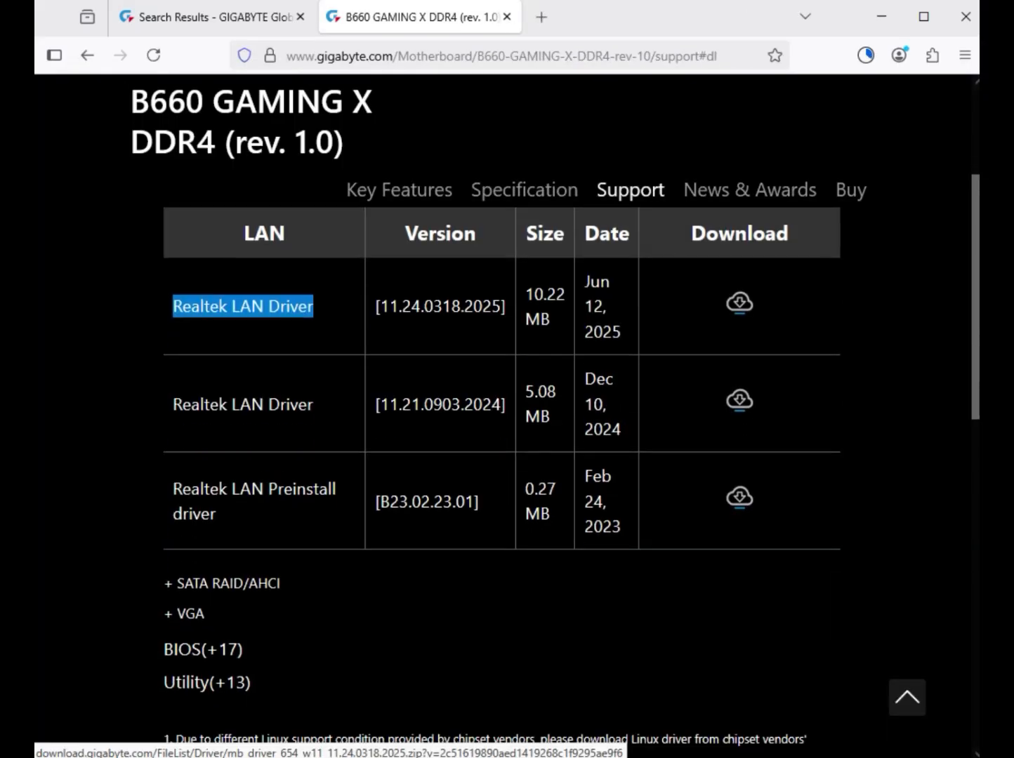
# Expand the VGA drivers and download the Intel Graphic Driver version 32.0.101.5542
pyautogui.scroll(-3, 501, 421)
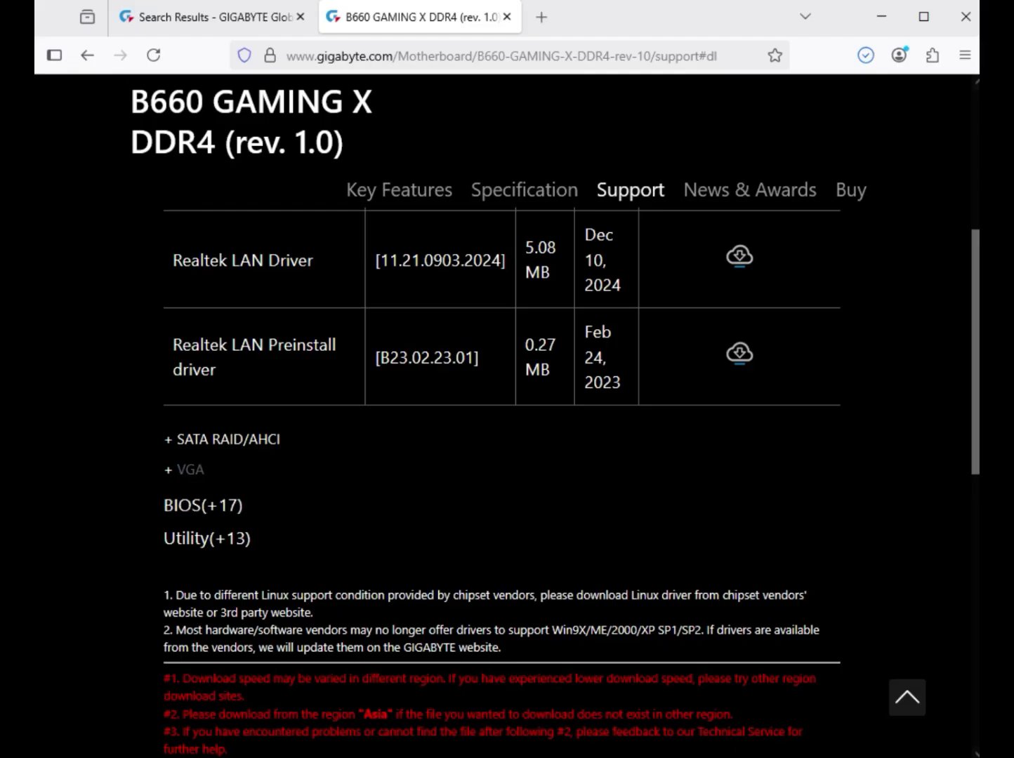
pyautogui.click(188, 469)
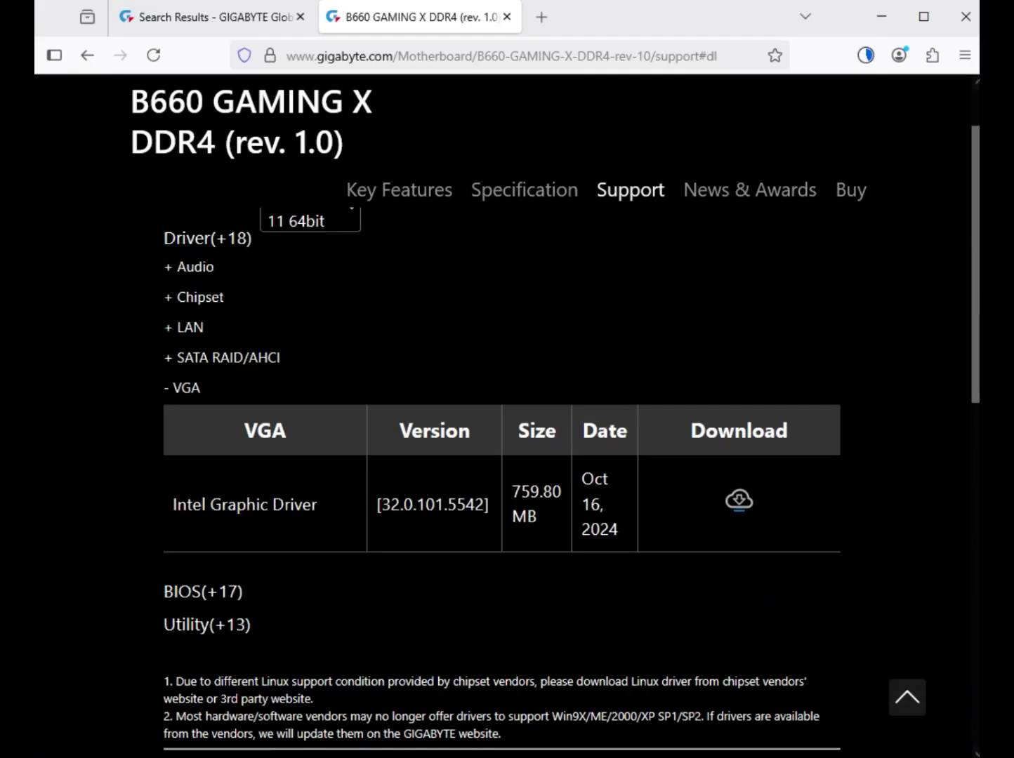
pyautogui.moveTo(176, 504); pyautogui.dragTo(317, 505)
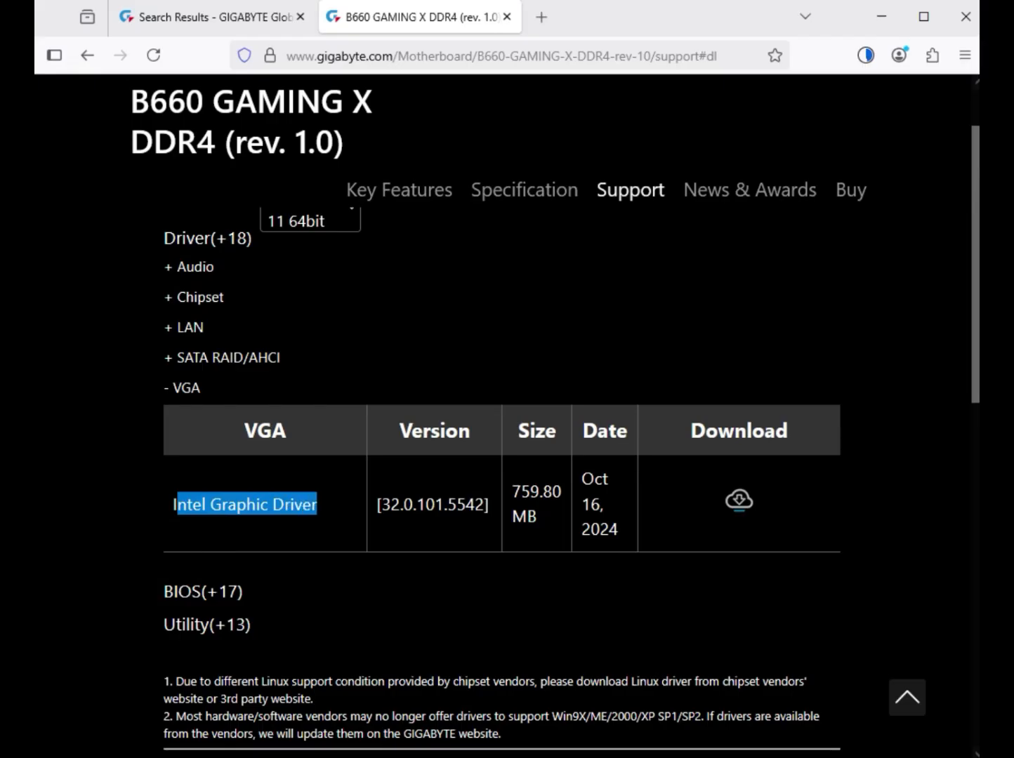
pyautogui.click(738, 500)
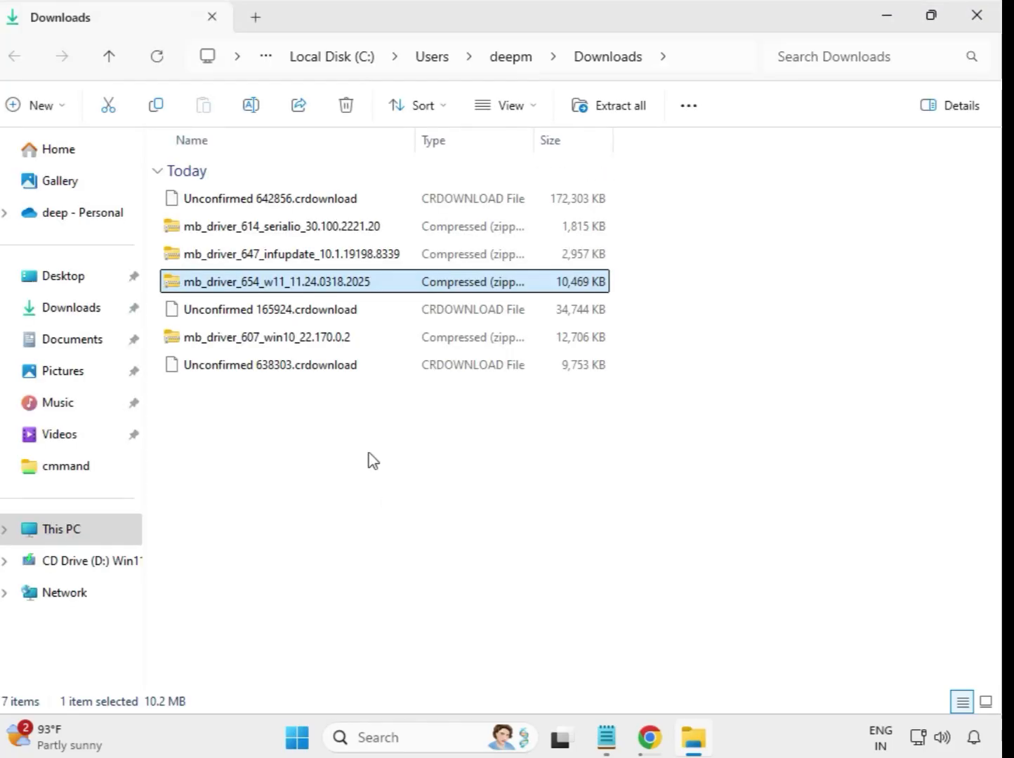
# In File Explorer's Downloads folder, extract the mb_driver_614_serialio_30.100.2221.20 archive to its default destination and close the extracted folder's window
pyautogui.moveTo(370, 450); pyautogui.dragTo(344, 200)
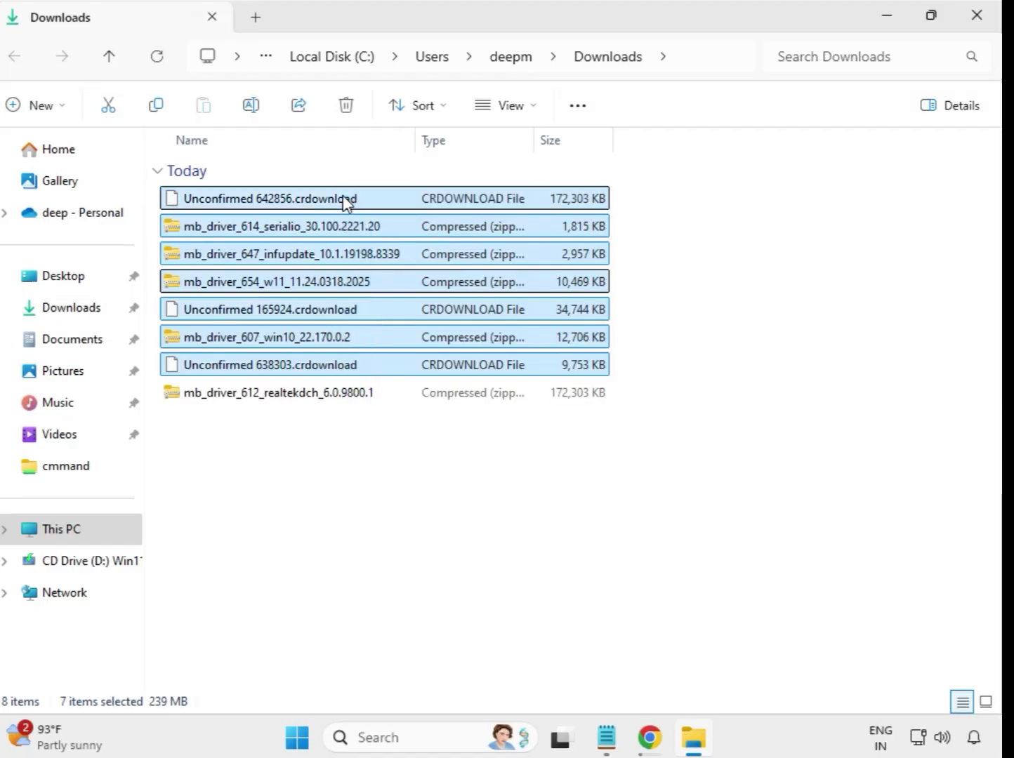
pyautogui.click(545, 471)
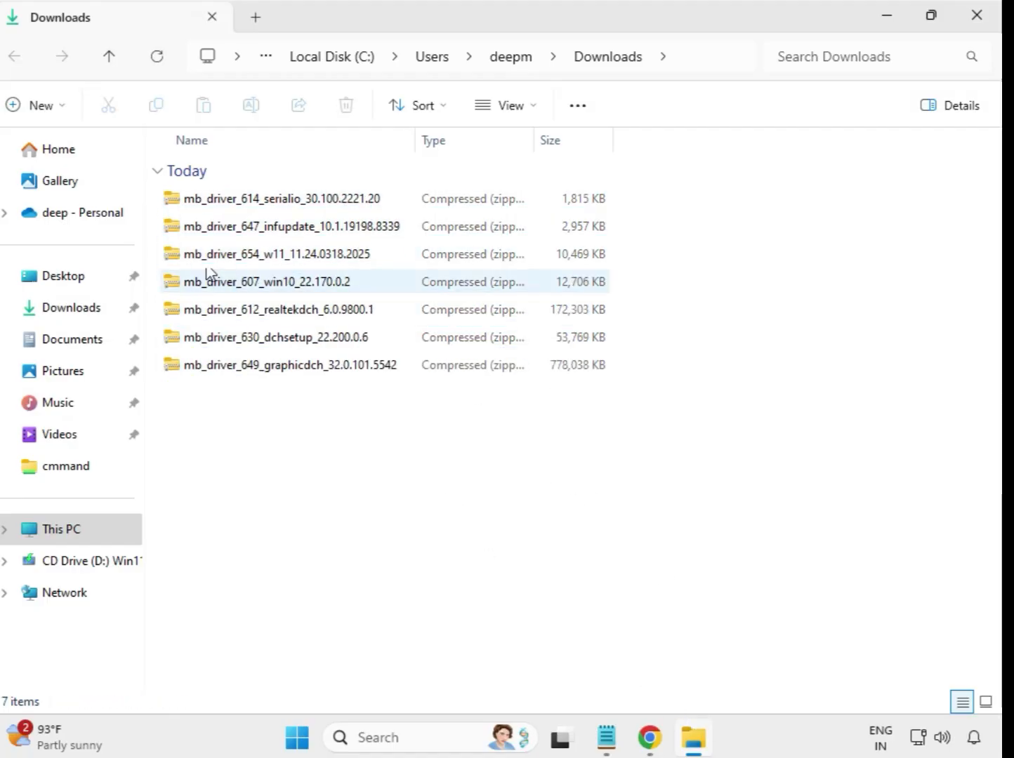
pyautogui.click(259, 205)
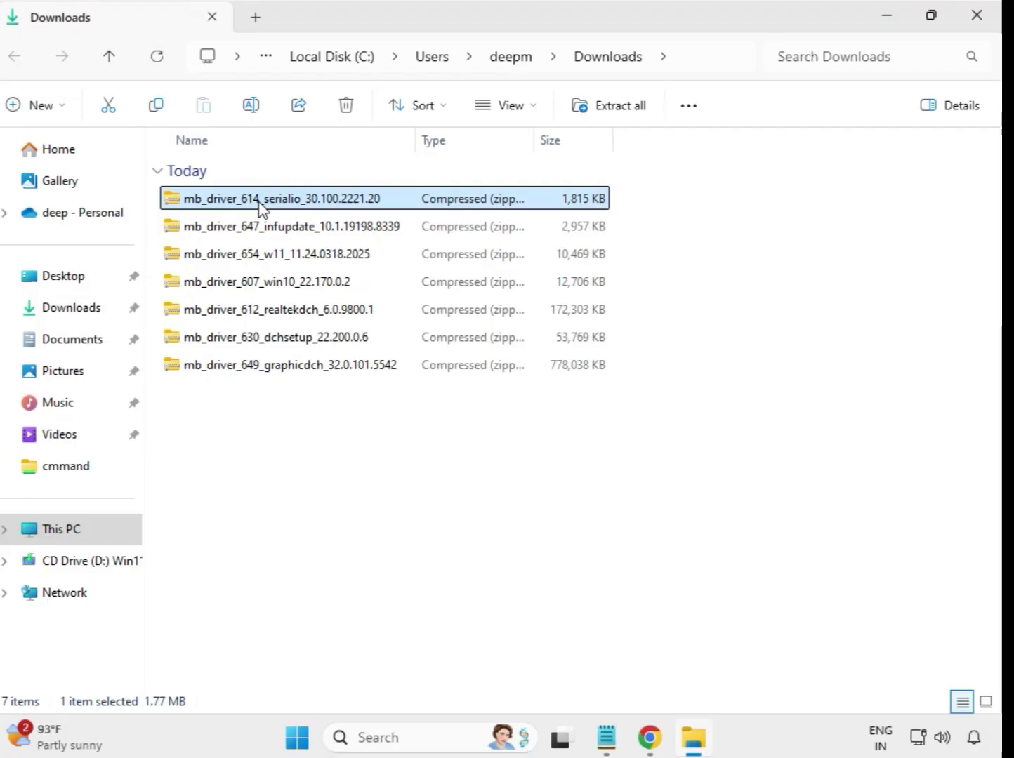
pyautogui.rightClick(259, 205)
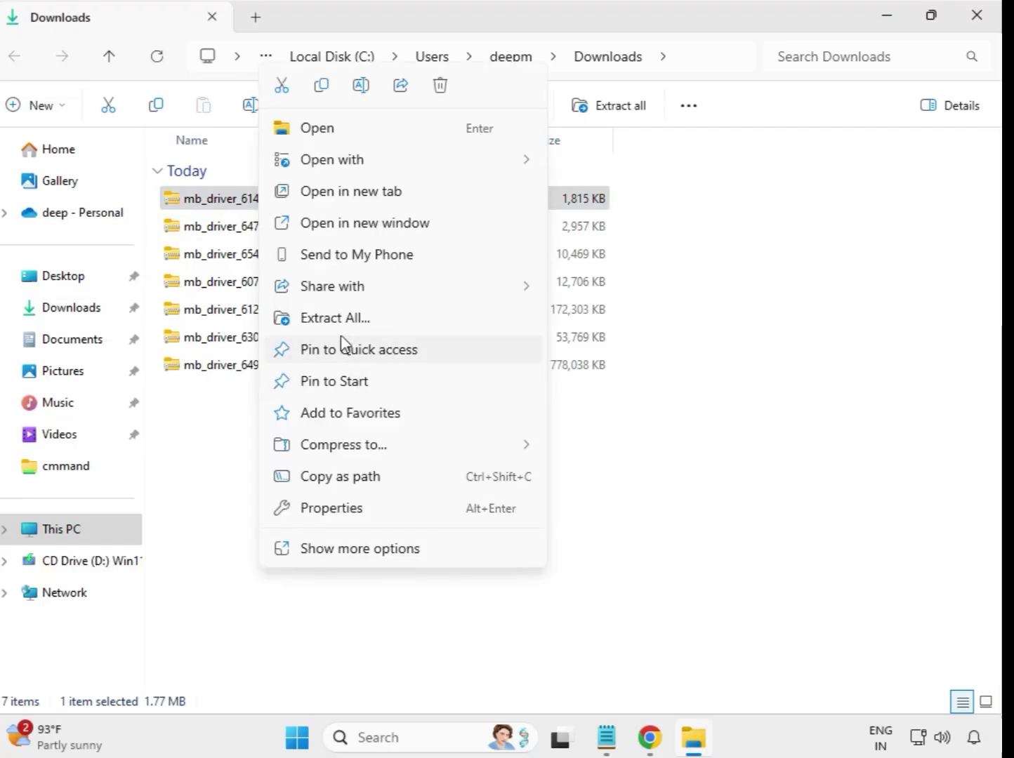
pyautogui.click(341, 325)
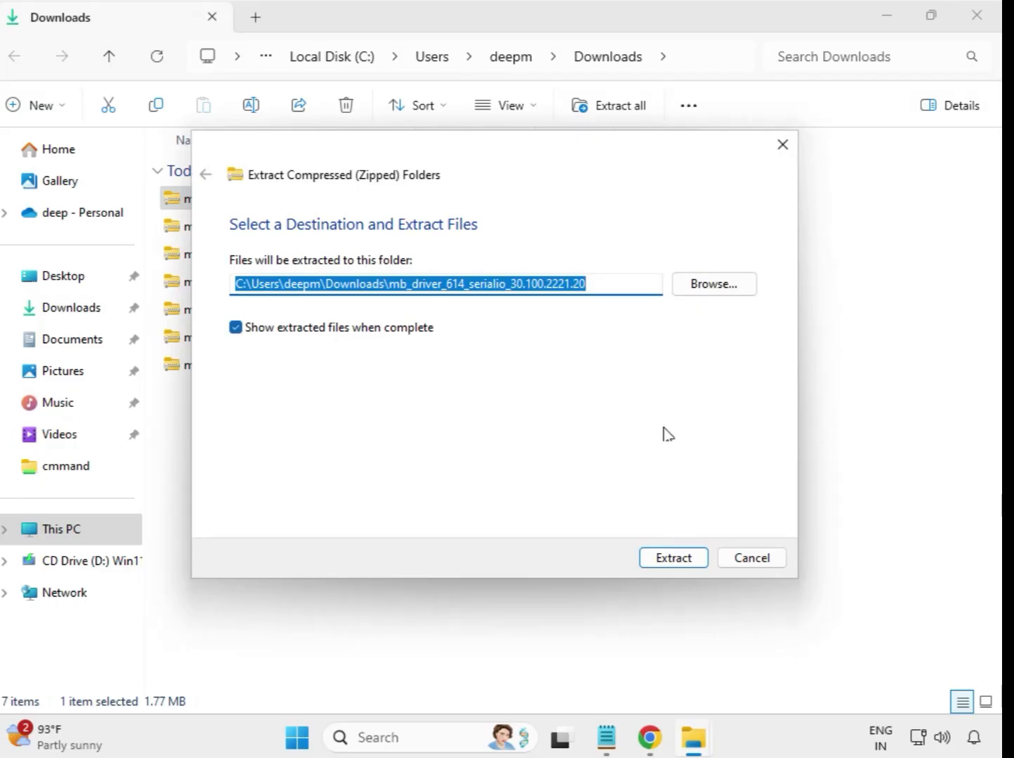
pyautogui.click(683, 559)
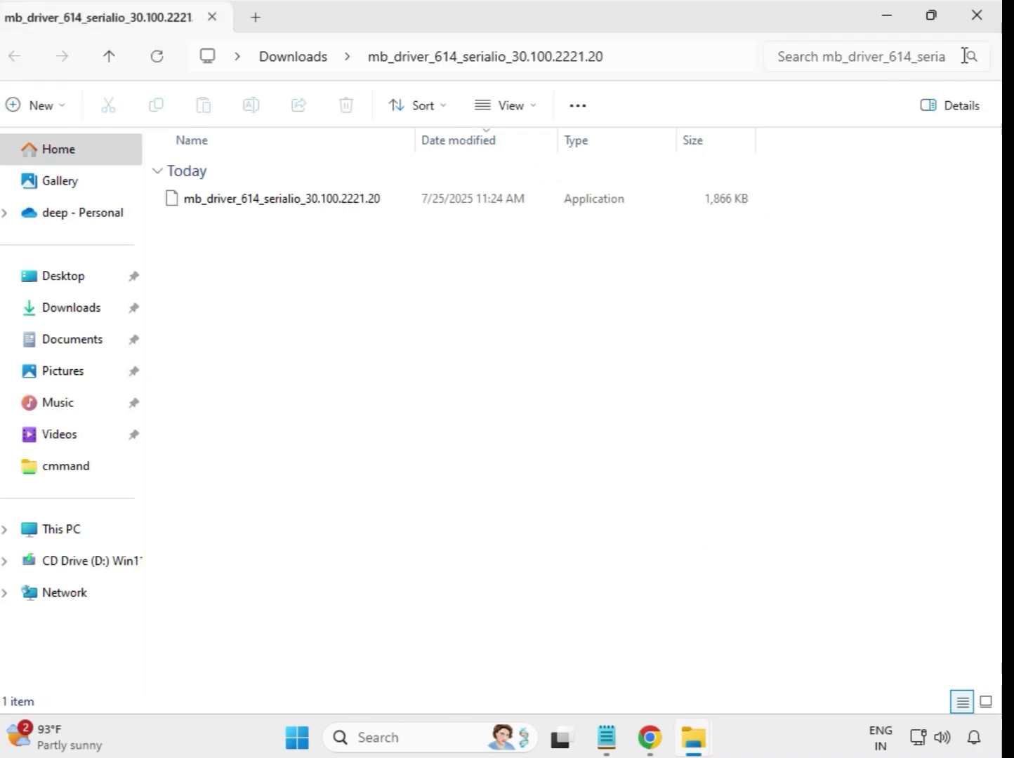
pyautogui.click(978, 17)
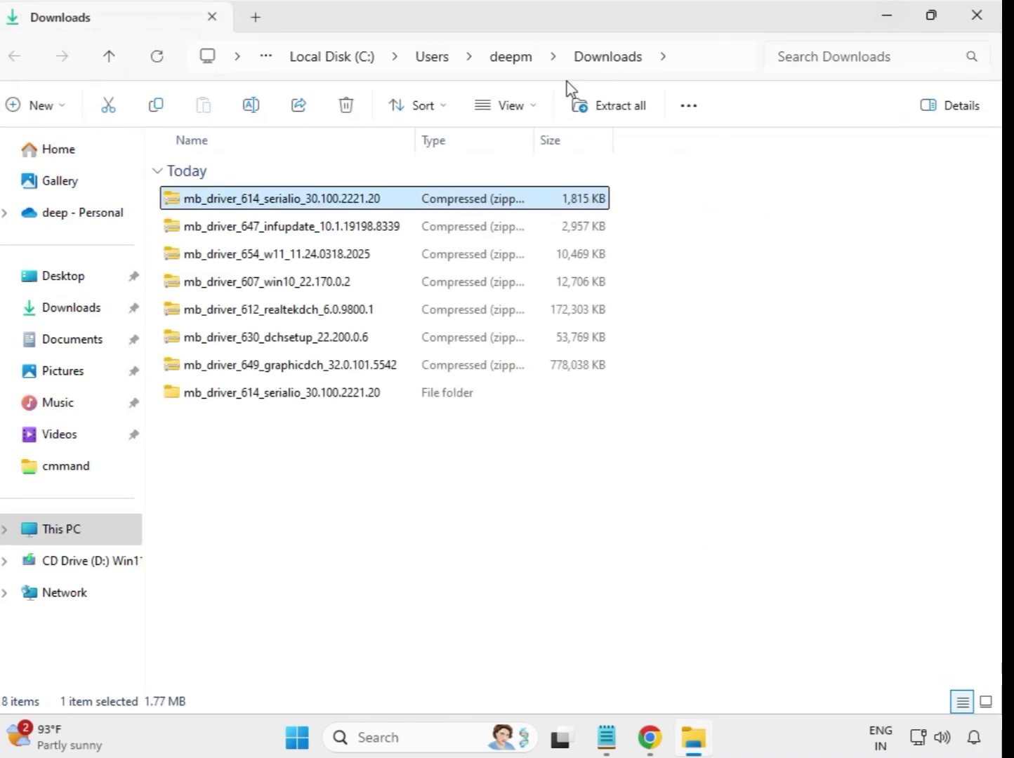
# Extract the mb_driver_647_infupdate_10.1.19198.8339 archive to its default destination and close the extracted folder's window
pyautogui.click(266, 405)
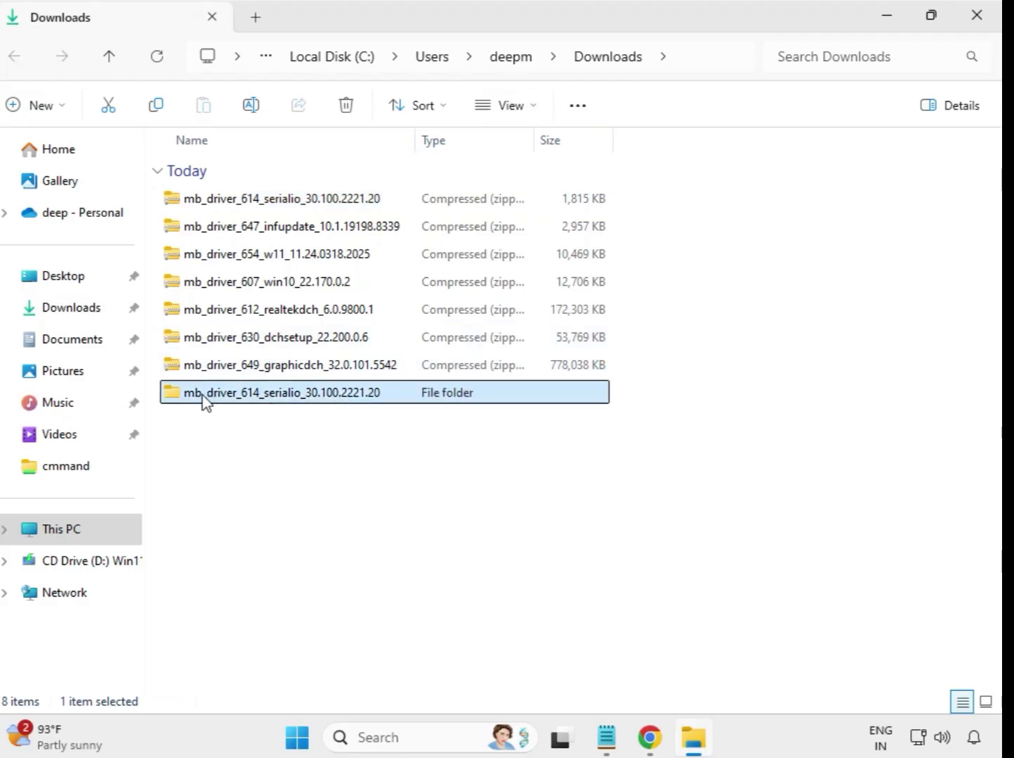
pyautogui.click(265, 236)
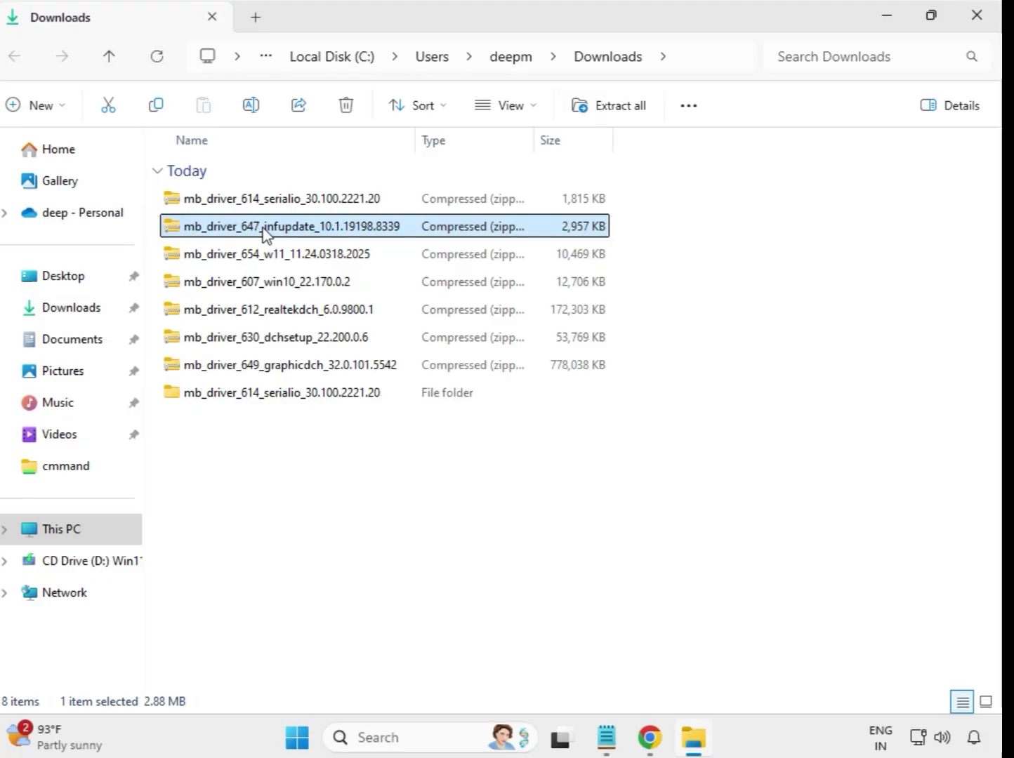
pyautogui.rightClick(264, 233)
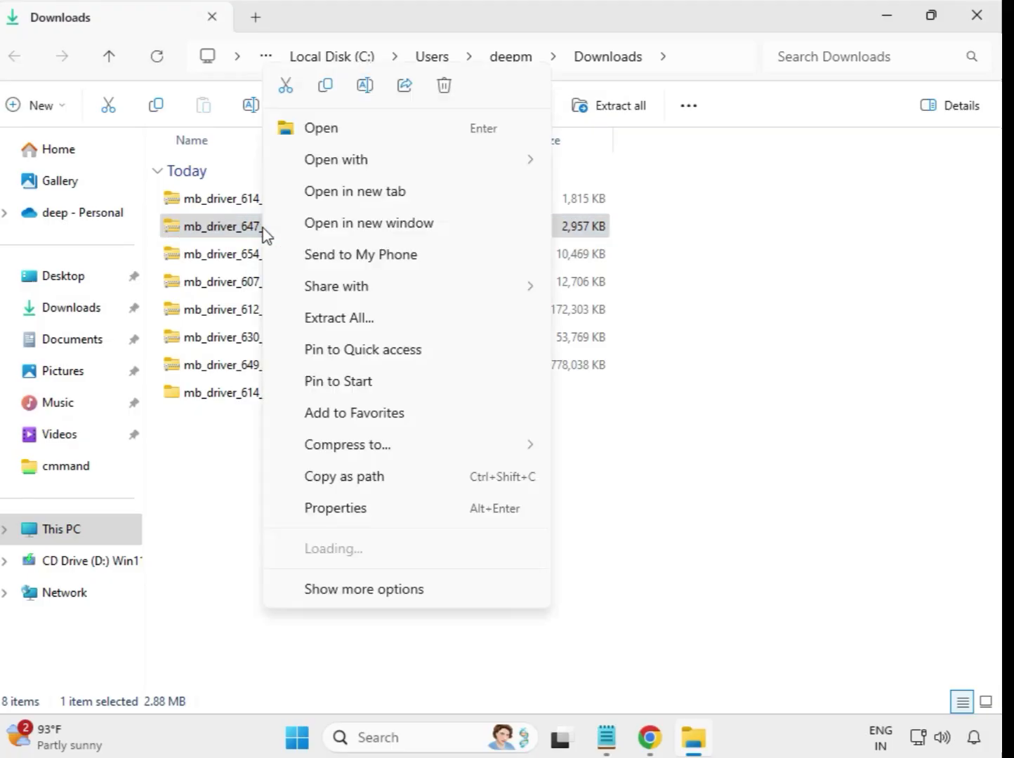
pyautogui.click(340, 327)
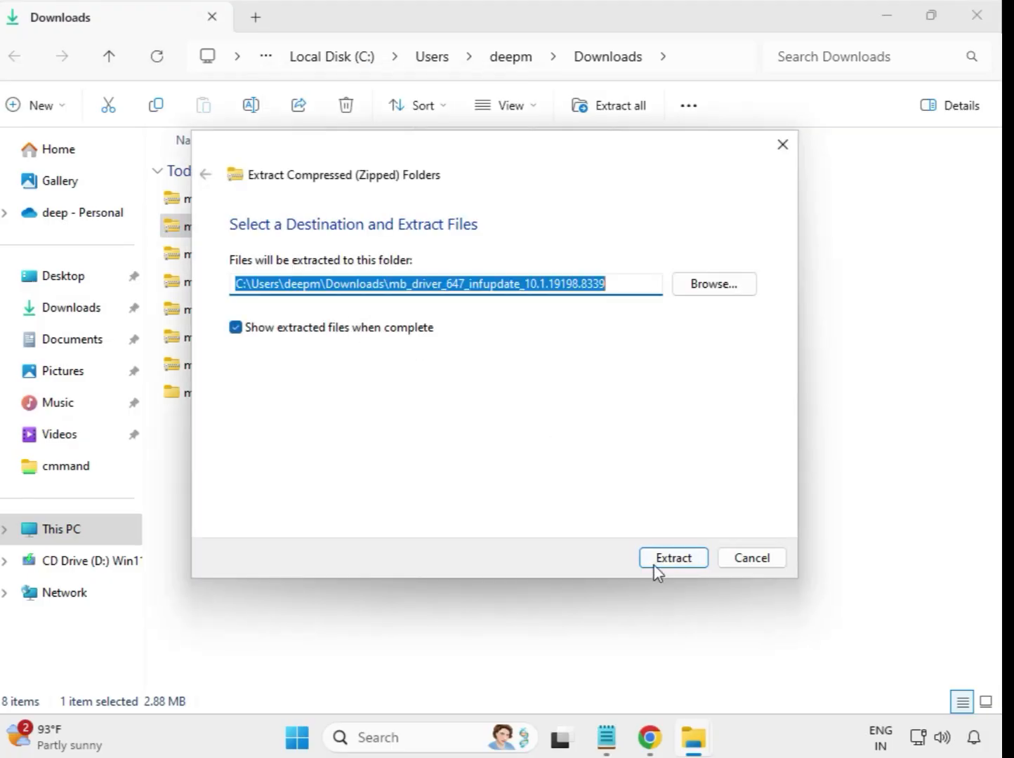
pyautogui.click(654, 565)
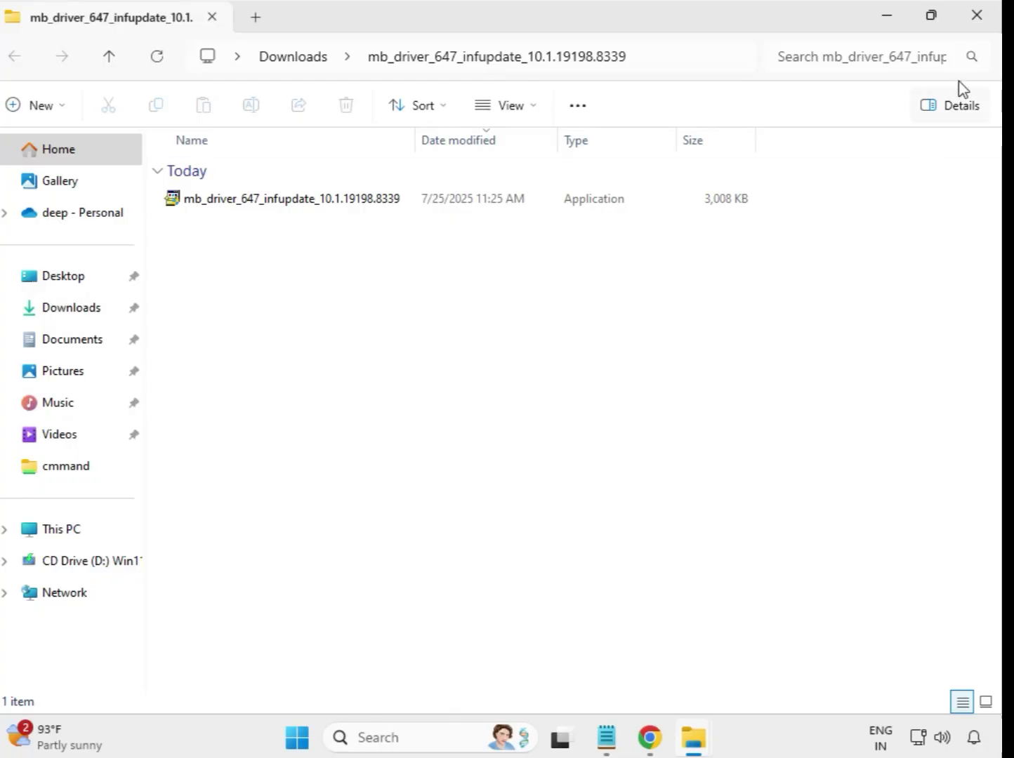
pyautogui.click(975, 17)
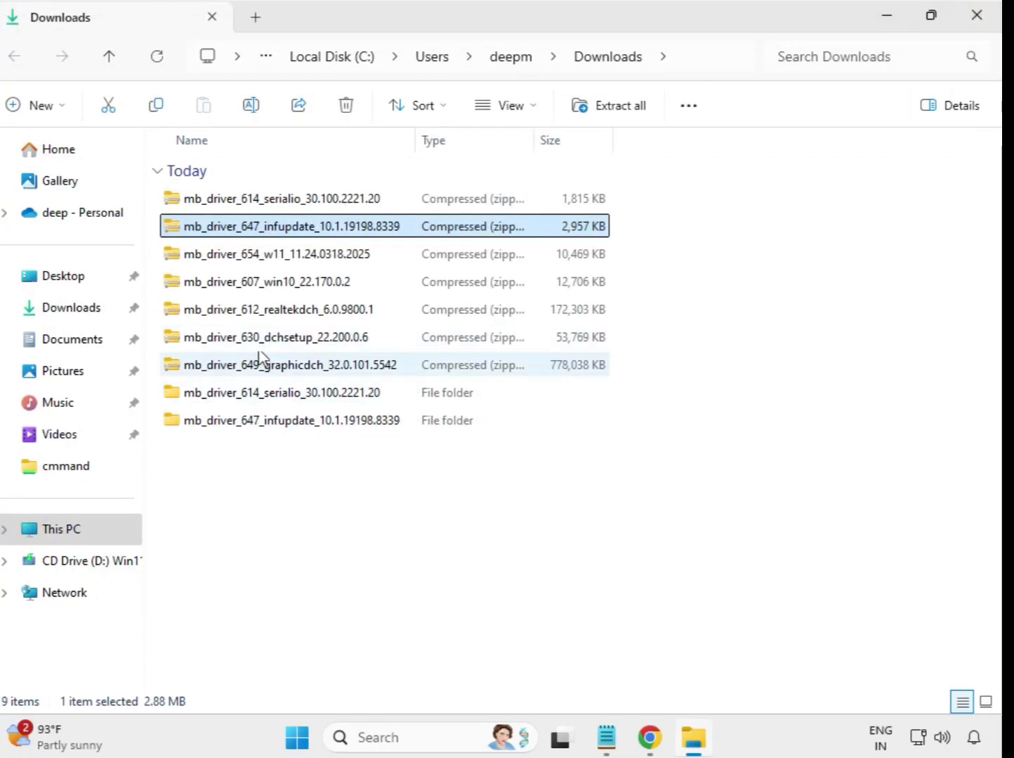
# Extract the mb_driver_654_w11_11.24.0318.2025 archive to its default destination and close the extracted folder's window
pyautogui.click(258, 259)
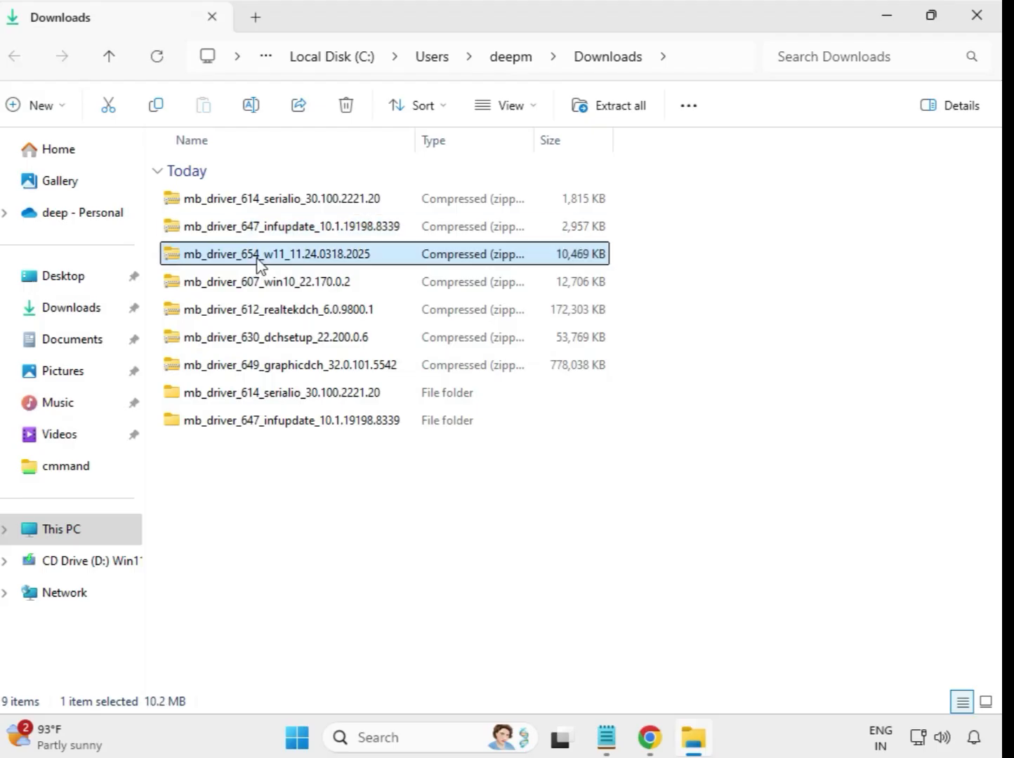
pyautogui.rightClick(259, 263)
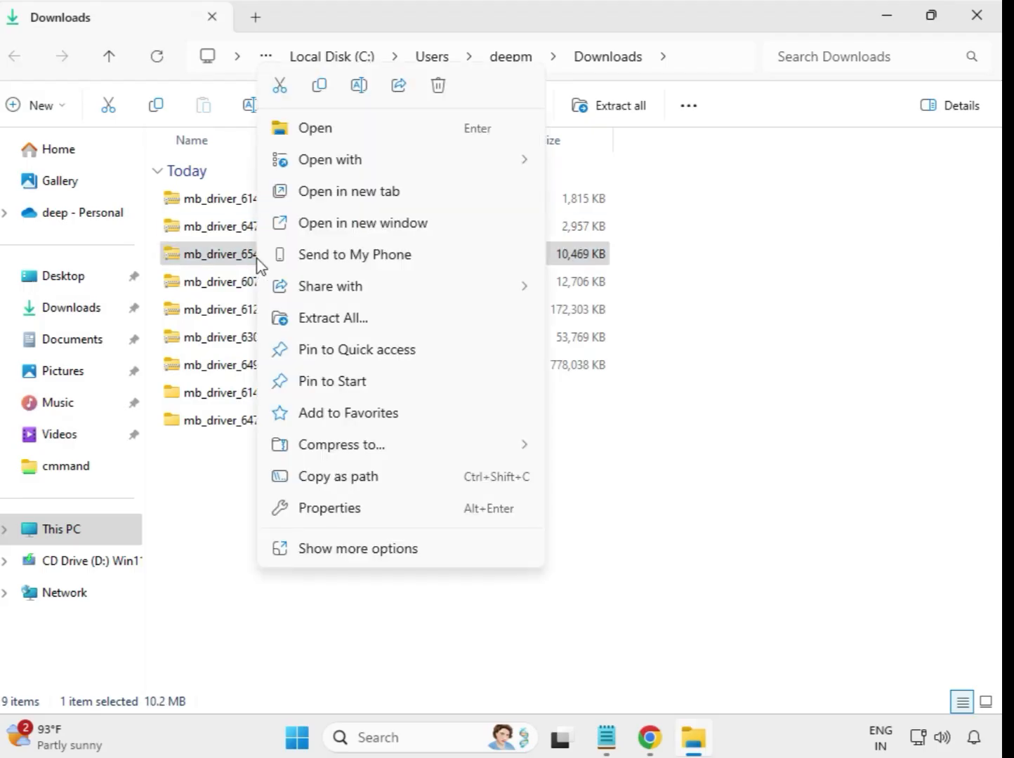
pyautogui.click(345, 323)
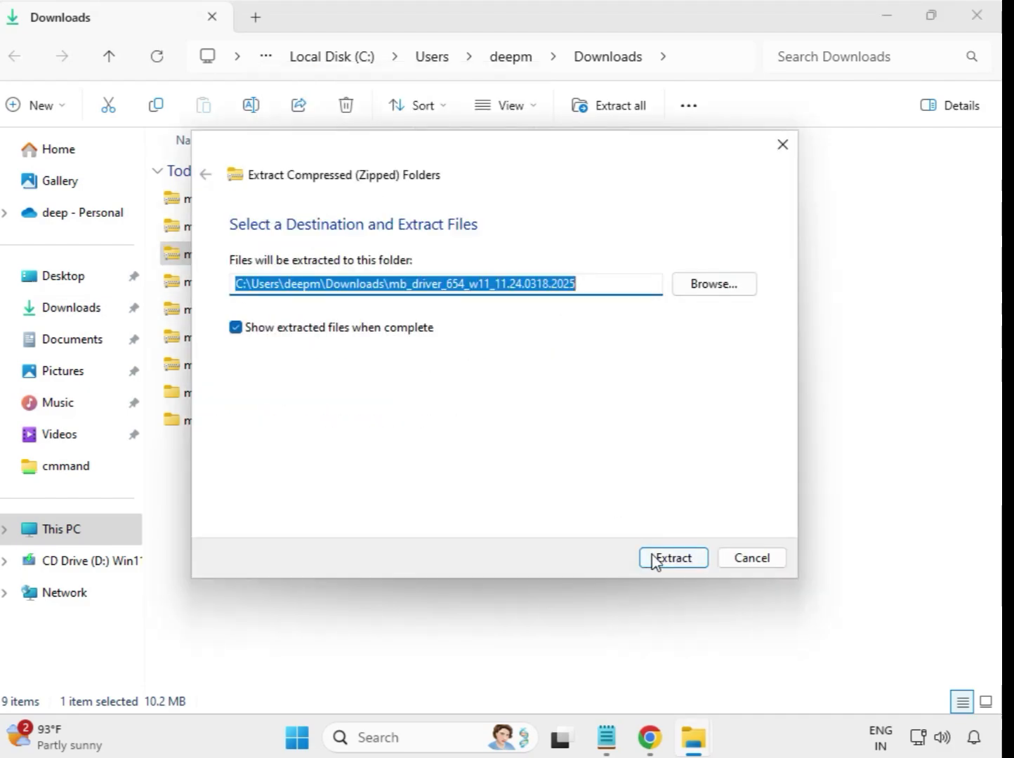
pyautogui.click(655, 559)
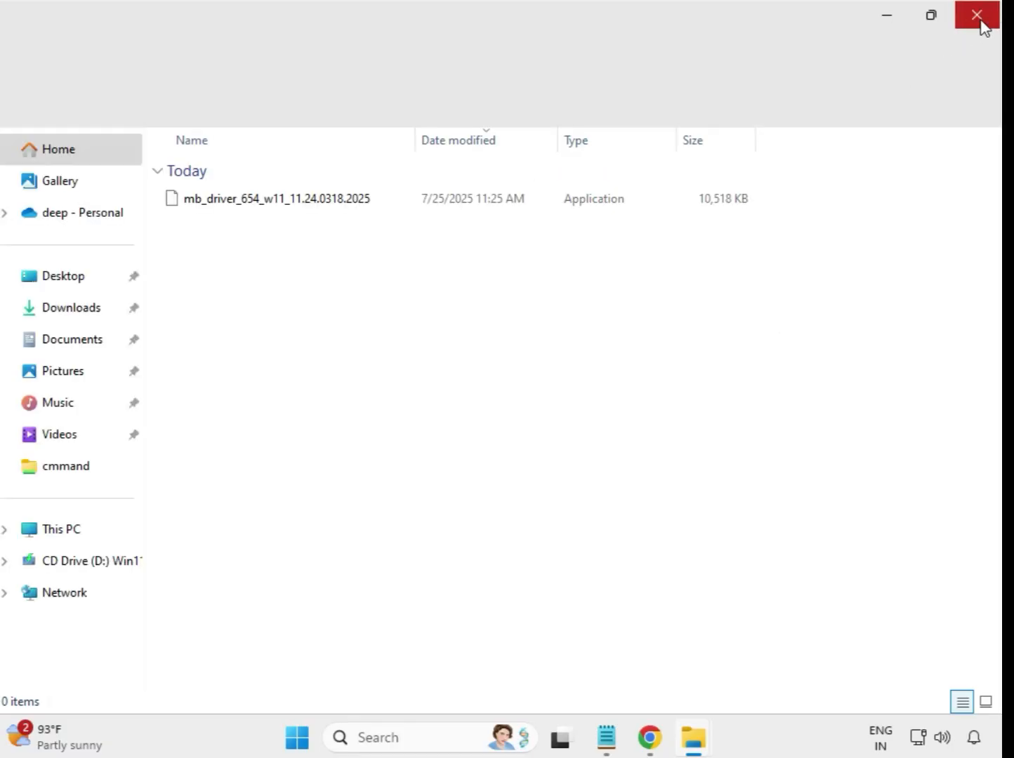
pyautogui.click(982, 27)
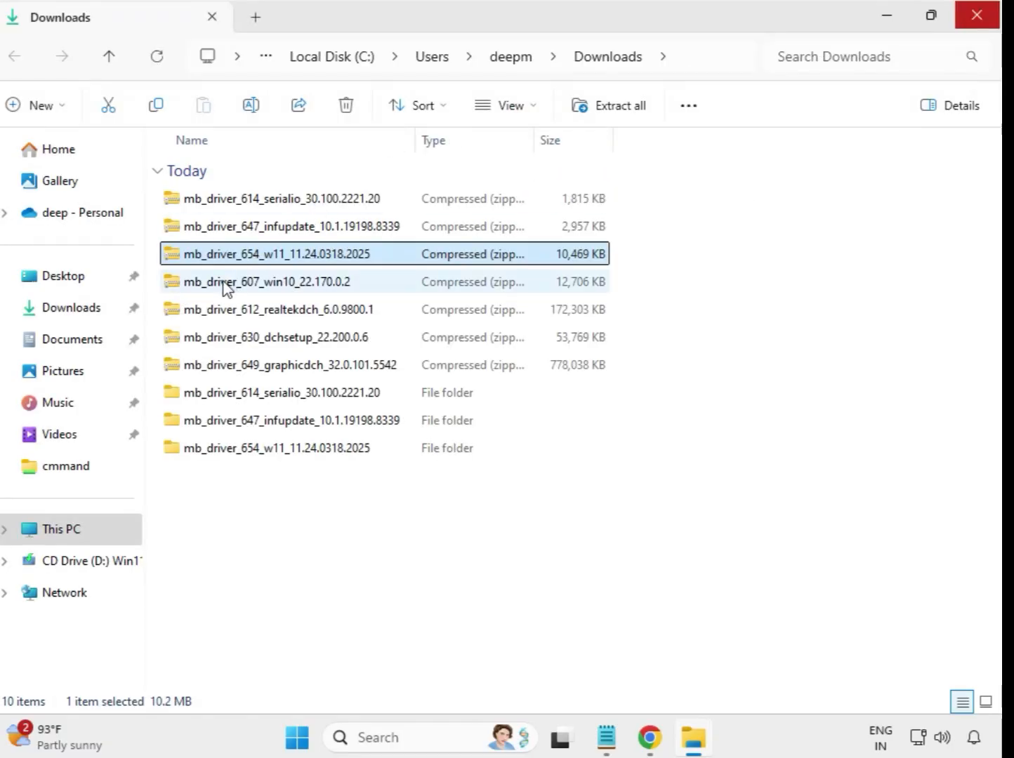
# Extract the mb_driver_607_win10_22.170.0.2 archive to its default destination and close the extracted folder's window
pyautogui.click(228, 287)
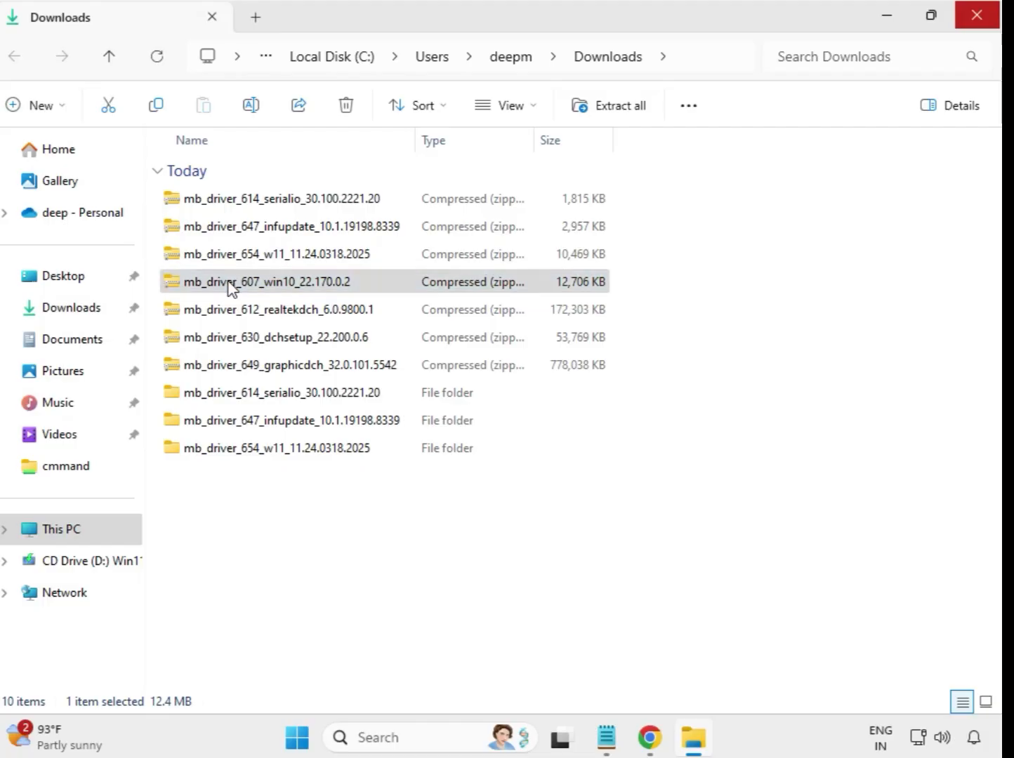
pyautogui.rightClick(229, 287)
pyautogui.click(304, 318)
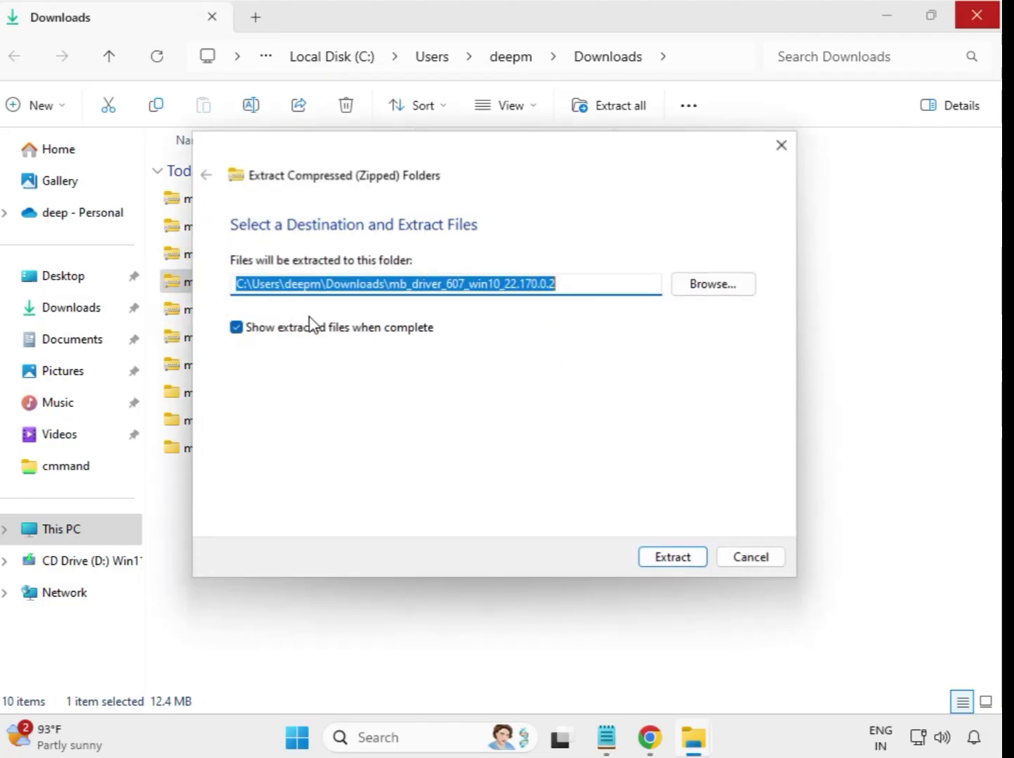
pyautogui.click(680, 559)
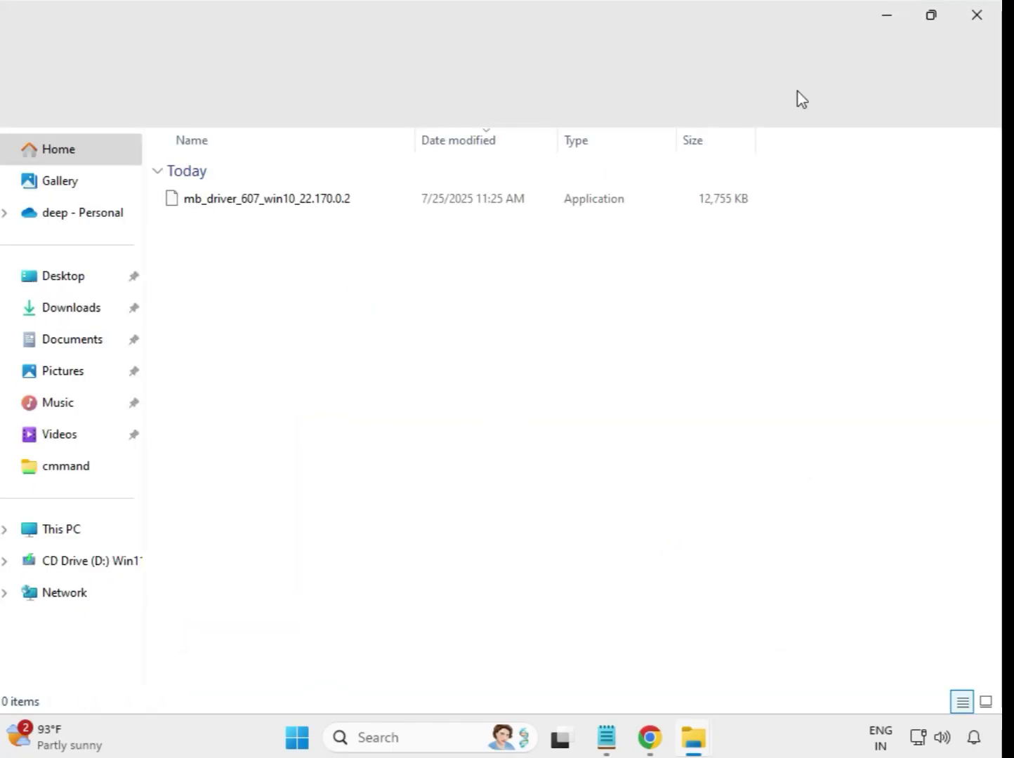
pyautogui.click(987, 13)
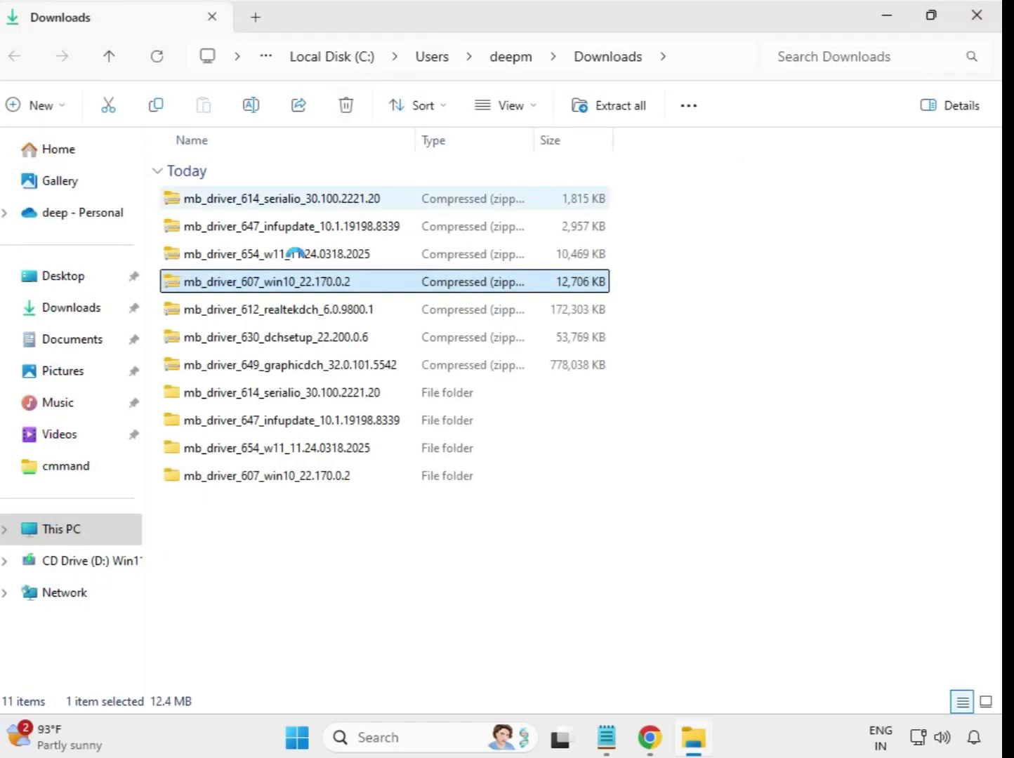
# Extract the mb_driver_612_realtekdch_6.0.9800.1 archive to its default destination and close the extracted folder's window
pyautogui.click(286, 316)
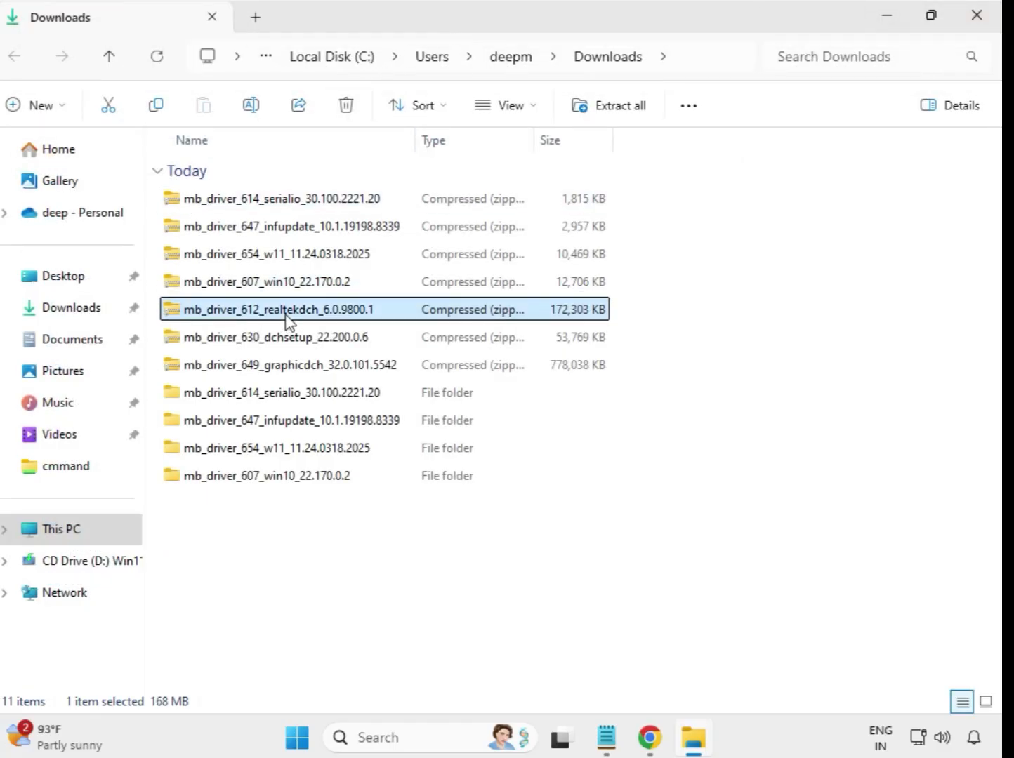
pyautogui.rightClick(286, 316)
pyautogui.click(392, 318)
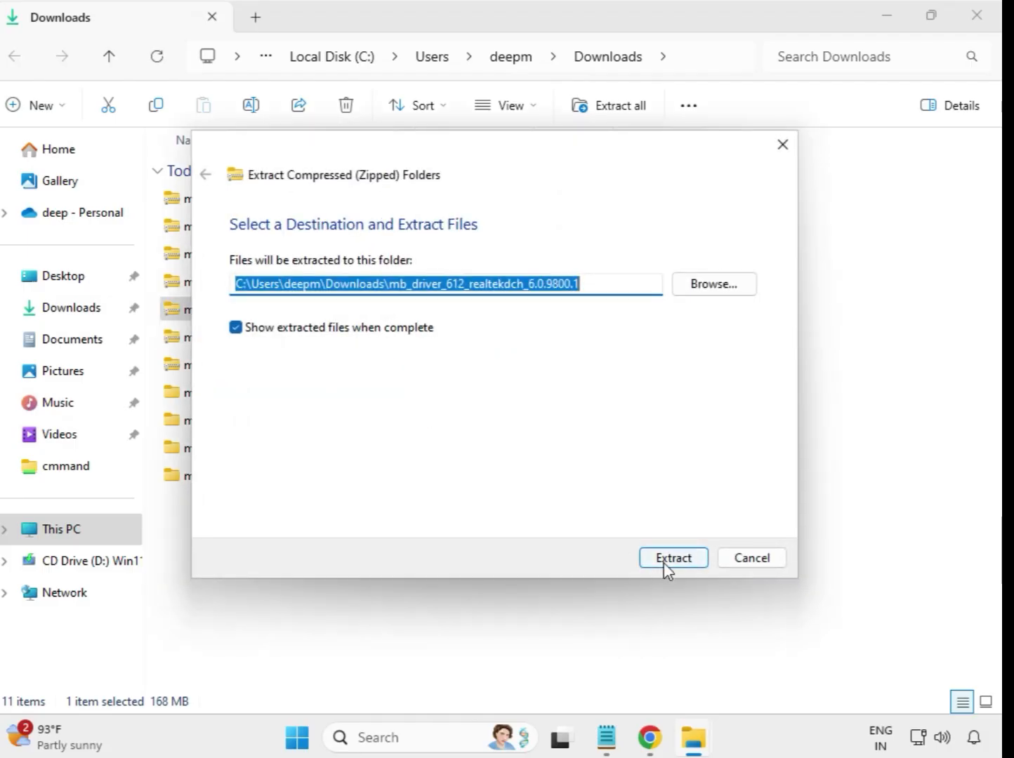
pyautogui.click(664, 562)
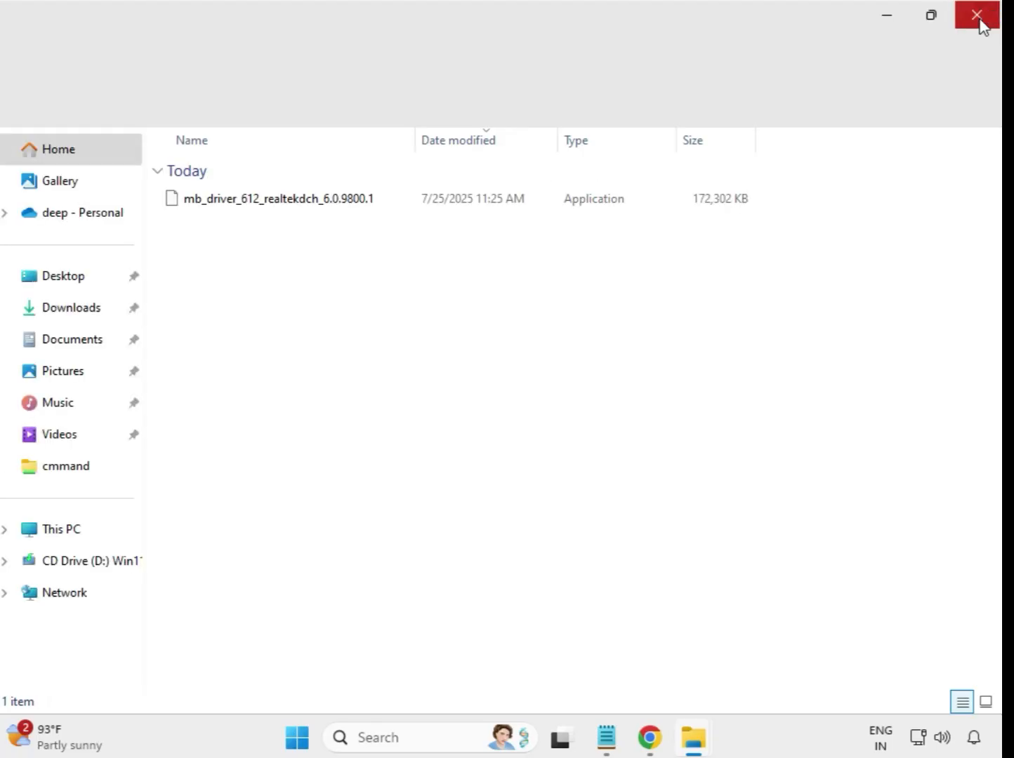
pyautogui.click(978, 16)
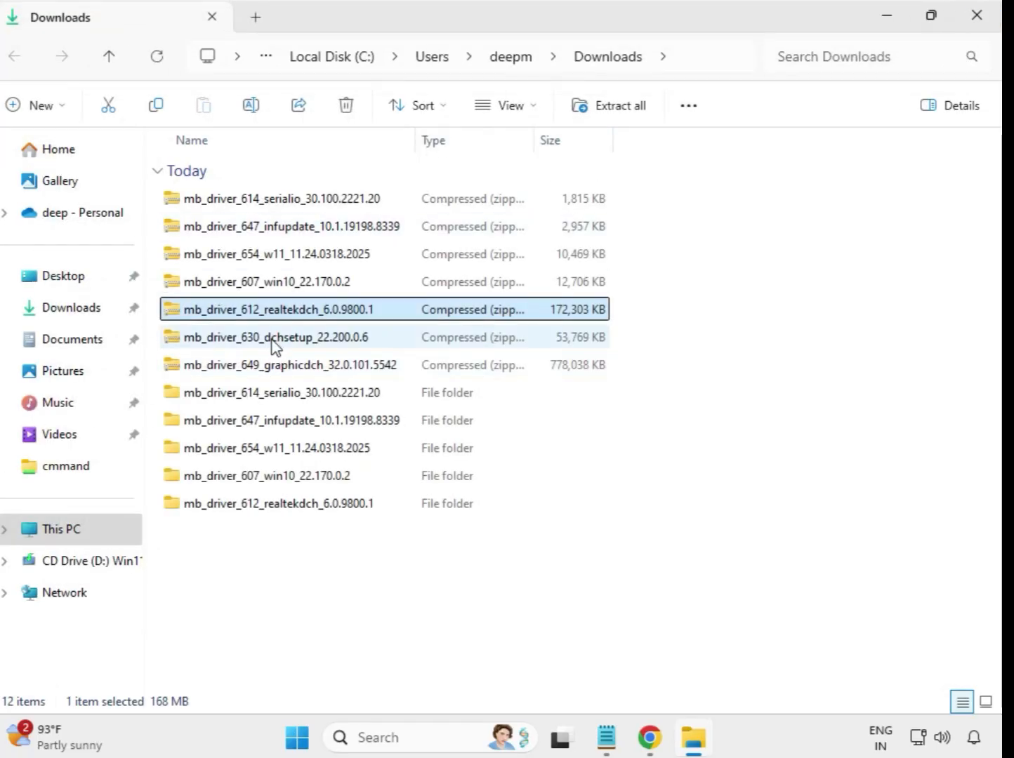
# Extract the mb_driver_630_dchsetup_22.200.0.6 archive to its default destination and close the extracted folder's window
pyautogui.click(281, 343)
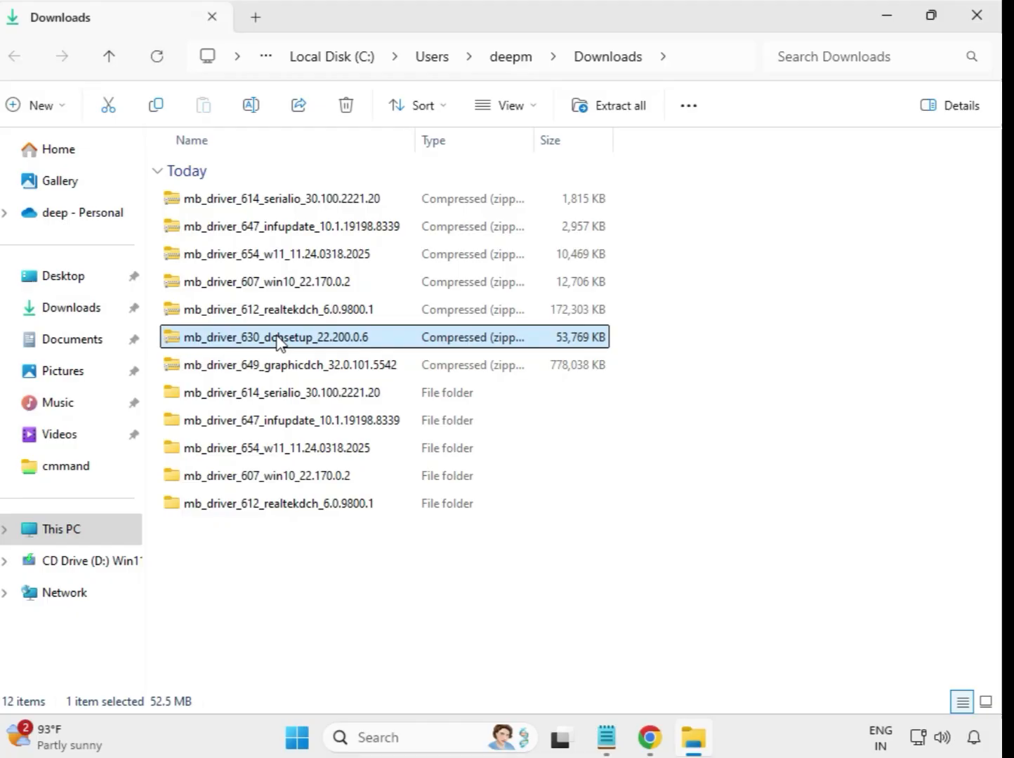
pyautogui.rightClick(280, 343)
pyautogui.click(341, 328)
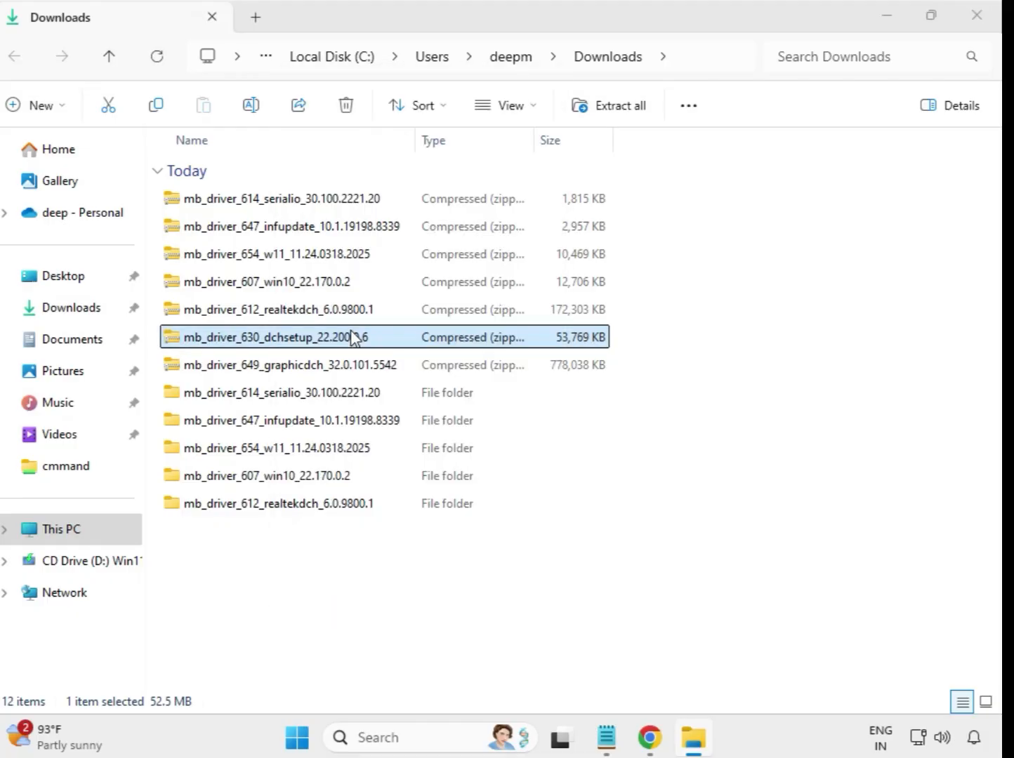
pyautogui.click(670, 558)
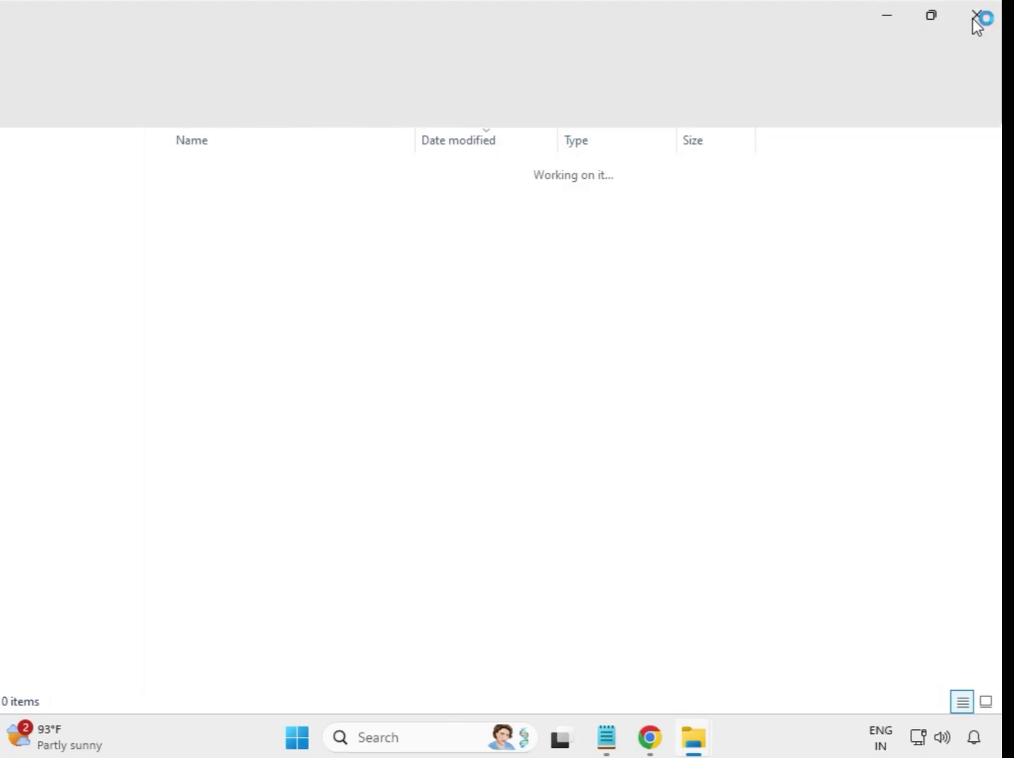
pyautogui.click(978, 21)
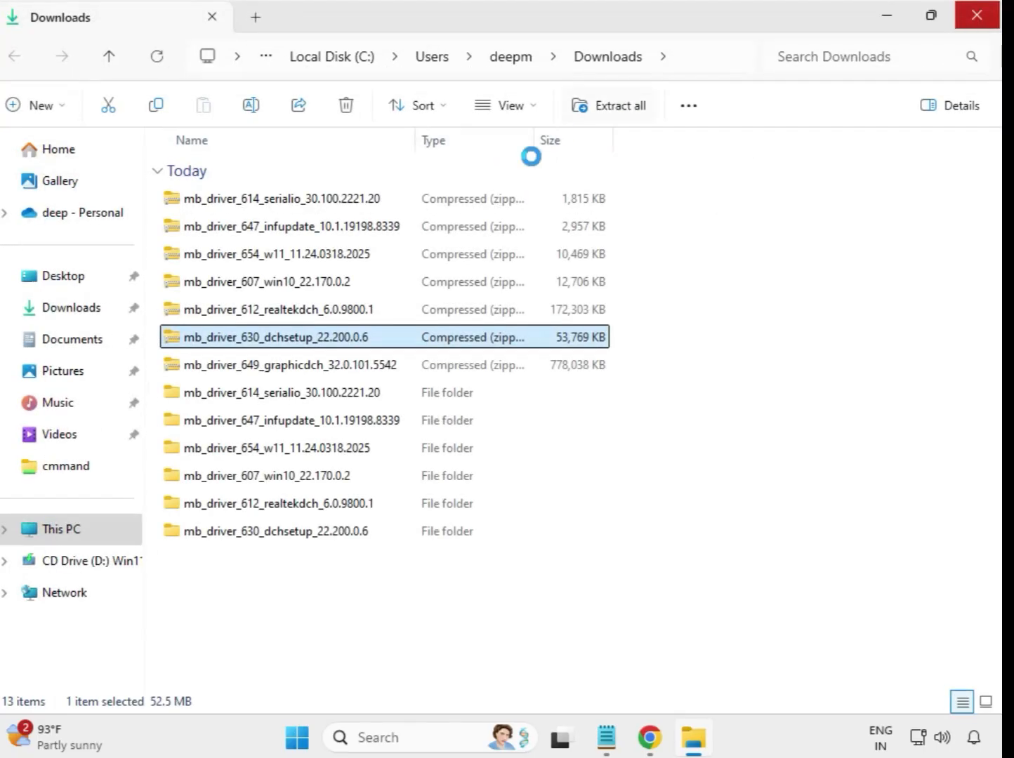
# Extract the mb_driver_649_graphicdch_32.0.101.5542 archive to its default destination and close the extracted folder's window
pyautogui.click(307, 371)
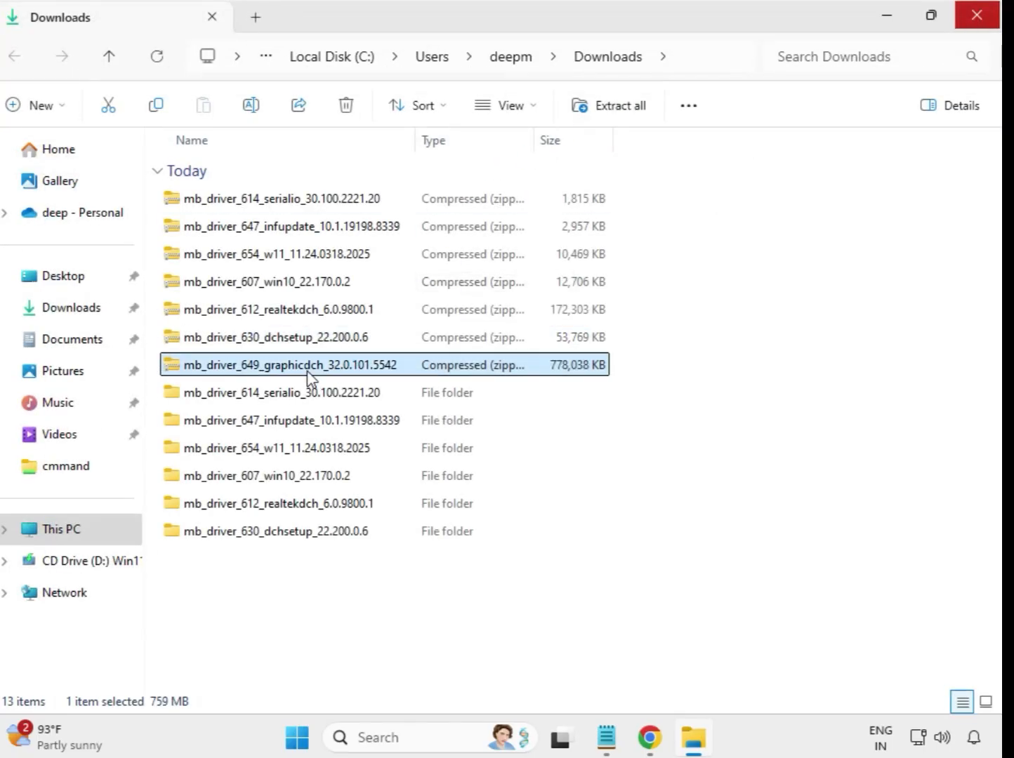
pyautogui.rightClick(309, 375)
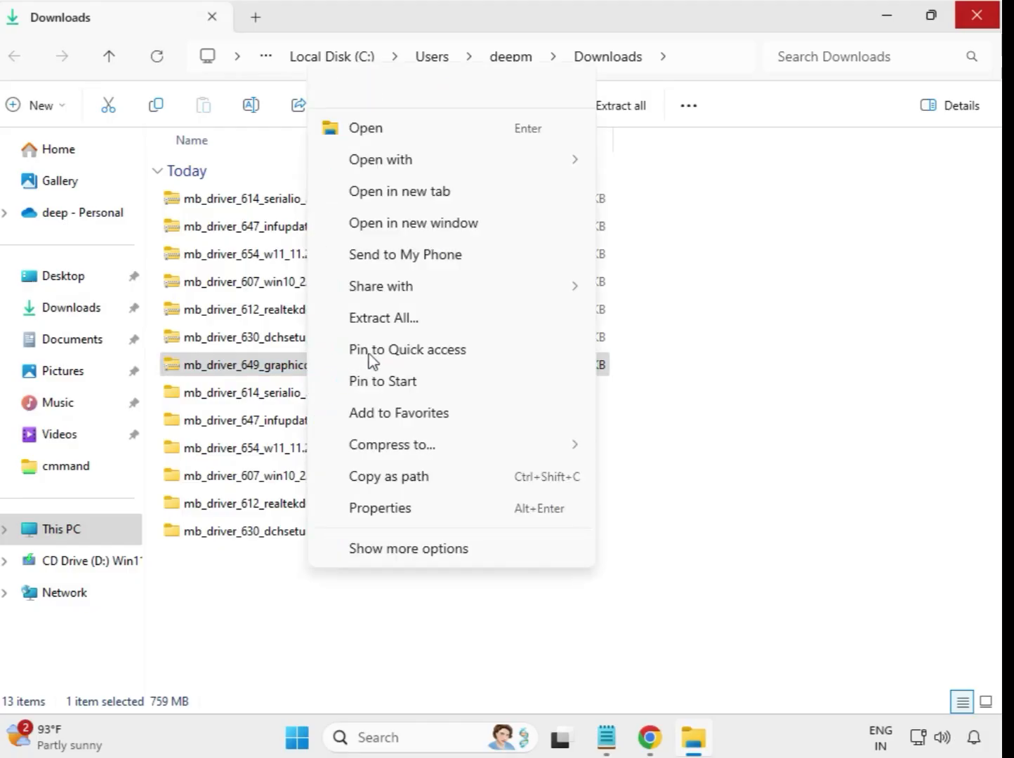
pyautogui.click(401, 321)
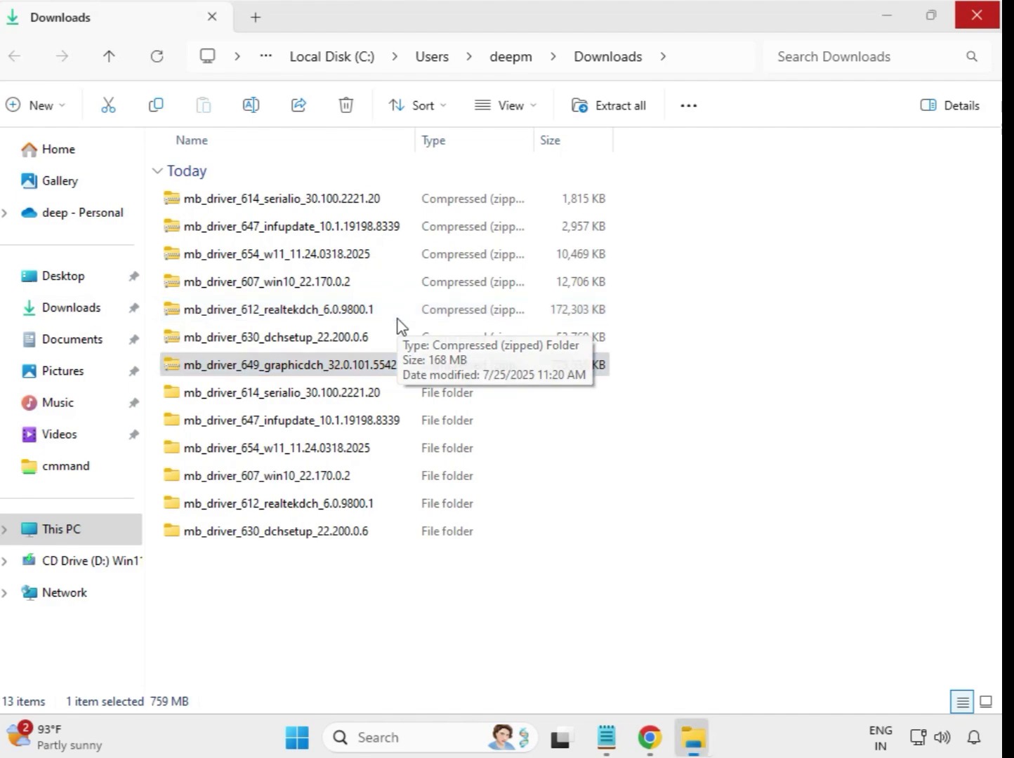
pyautogui.click(672, 558)
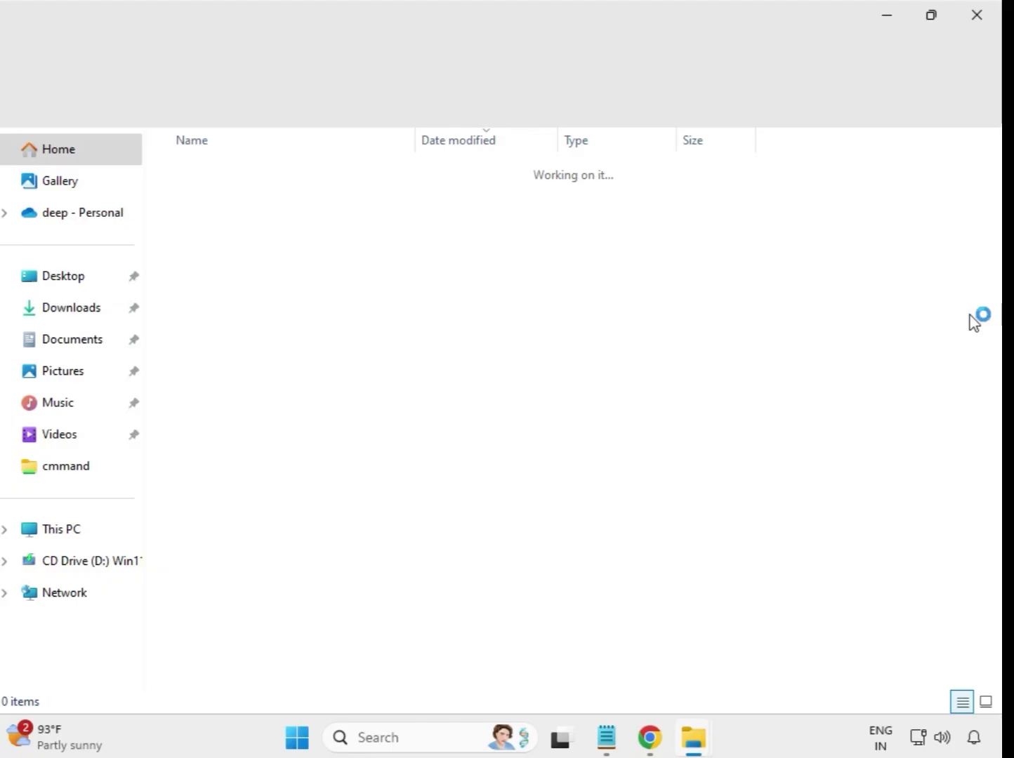
pyautogui.click(976, 18)
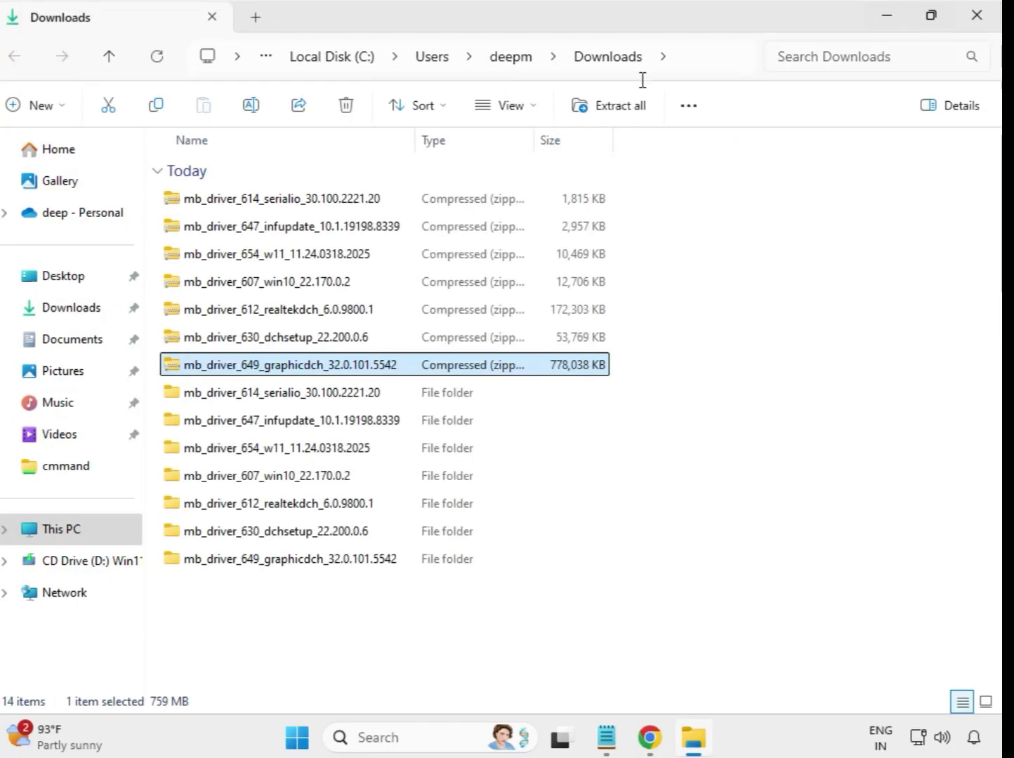
# Refresh the Downloads folder listing, then select all the extracted driver folders to review them and clear the selection
pyautogui.click(474, 631)
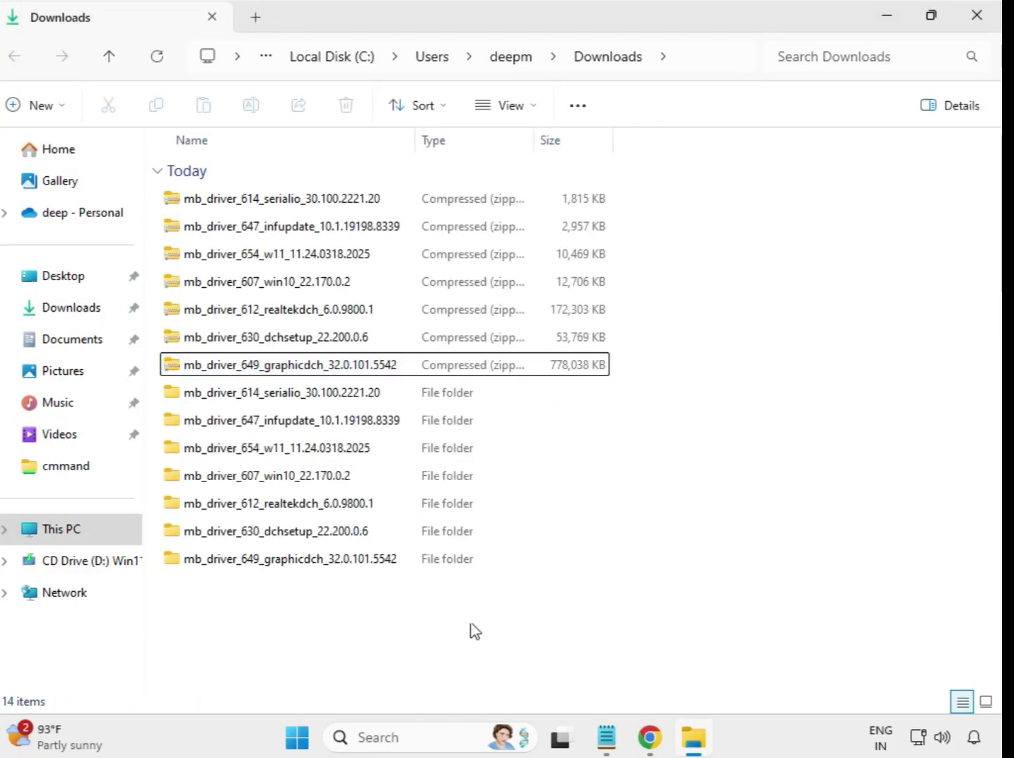
pyautogui.rightClick(374, 609)
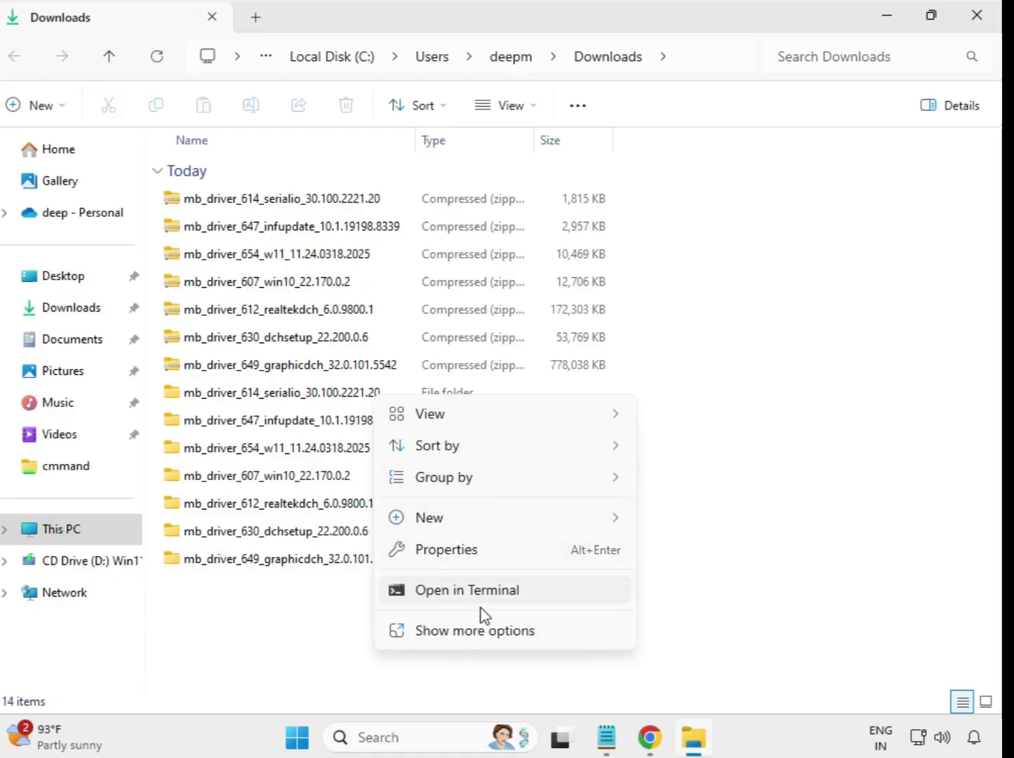
pyautogui.click(487, 631)
pyautogui.click(439, 425)
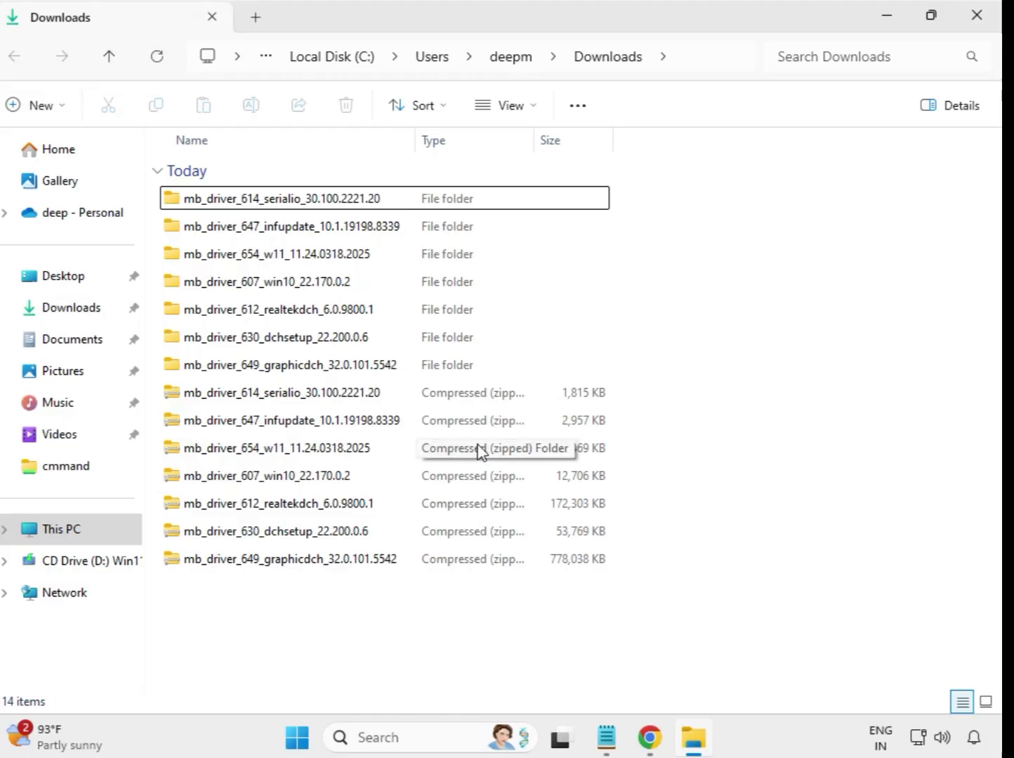
pyautogui.moveTo(620, 363); pyautogui.dragTo(384, 191)
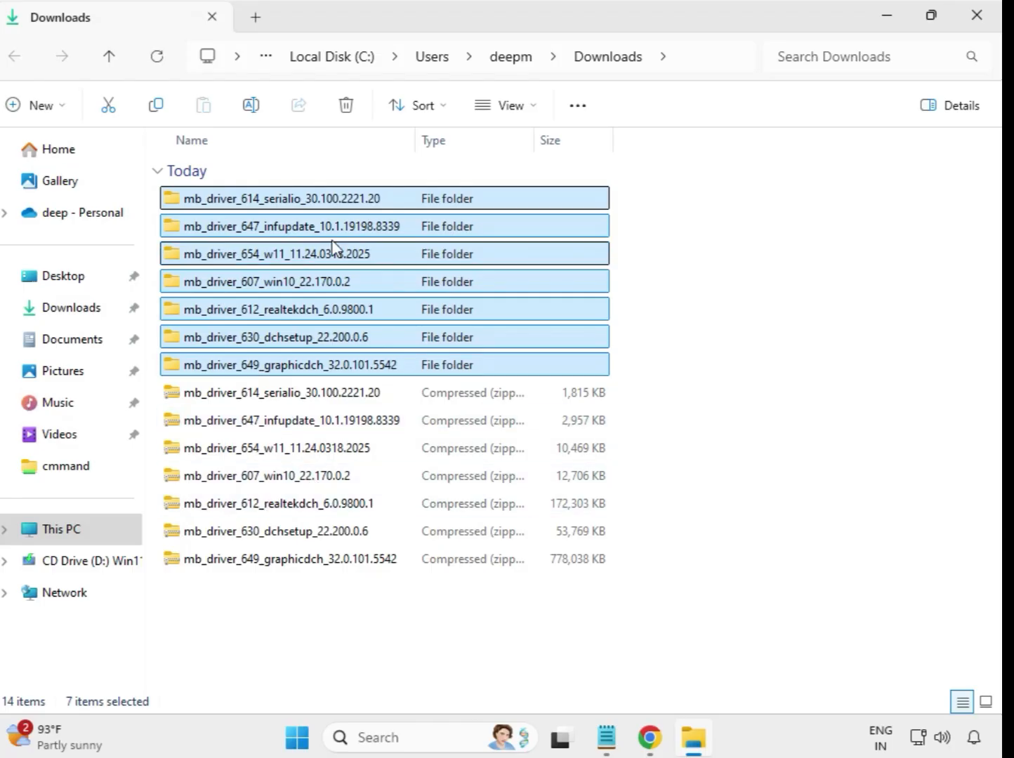
pyautogui.click(654, 244)
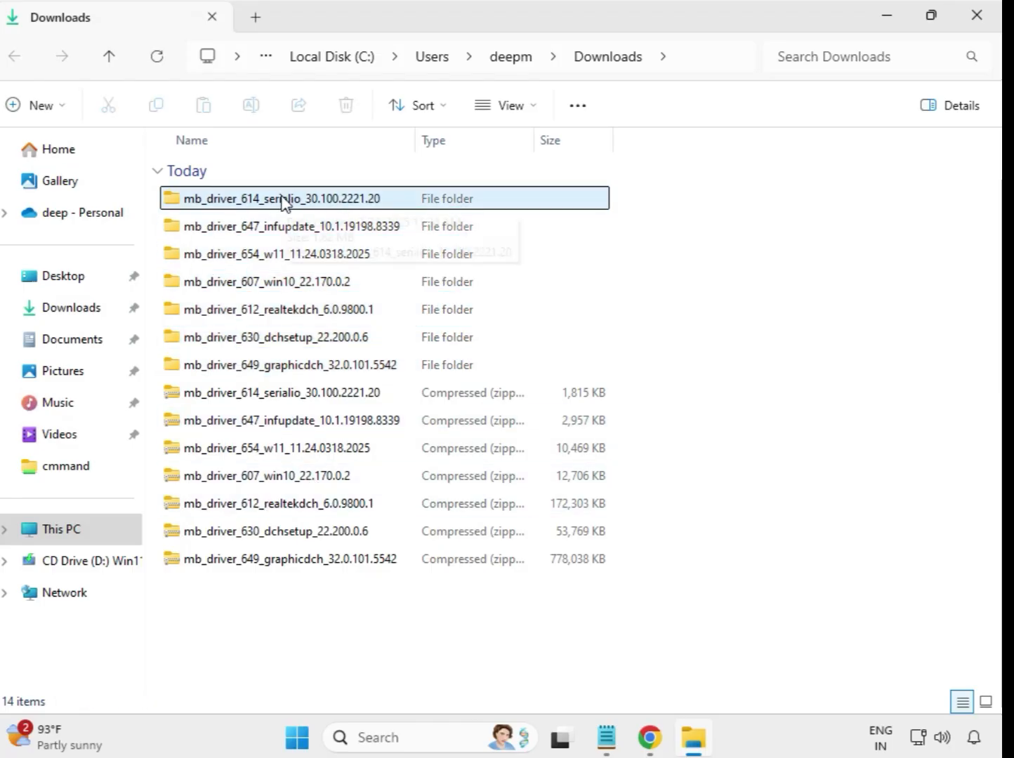
# Run the mb_driver_614_serialio_30.100.2221.20 installer from its extracted folder as administrator, allow it to make changes, and return to Downloads
pyautogui.doubleClick(283, 200)
pyautogui.click(272, 204)
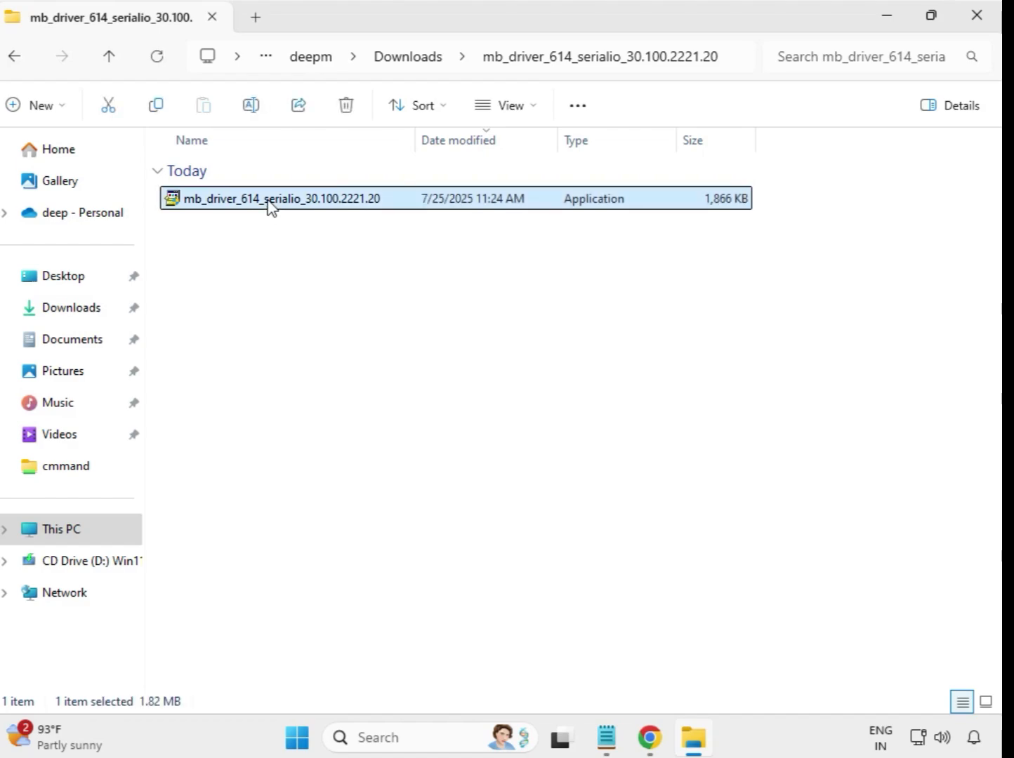
pyautogui.rightClick(271, 207)
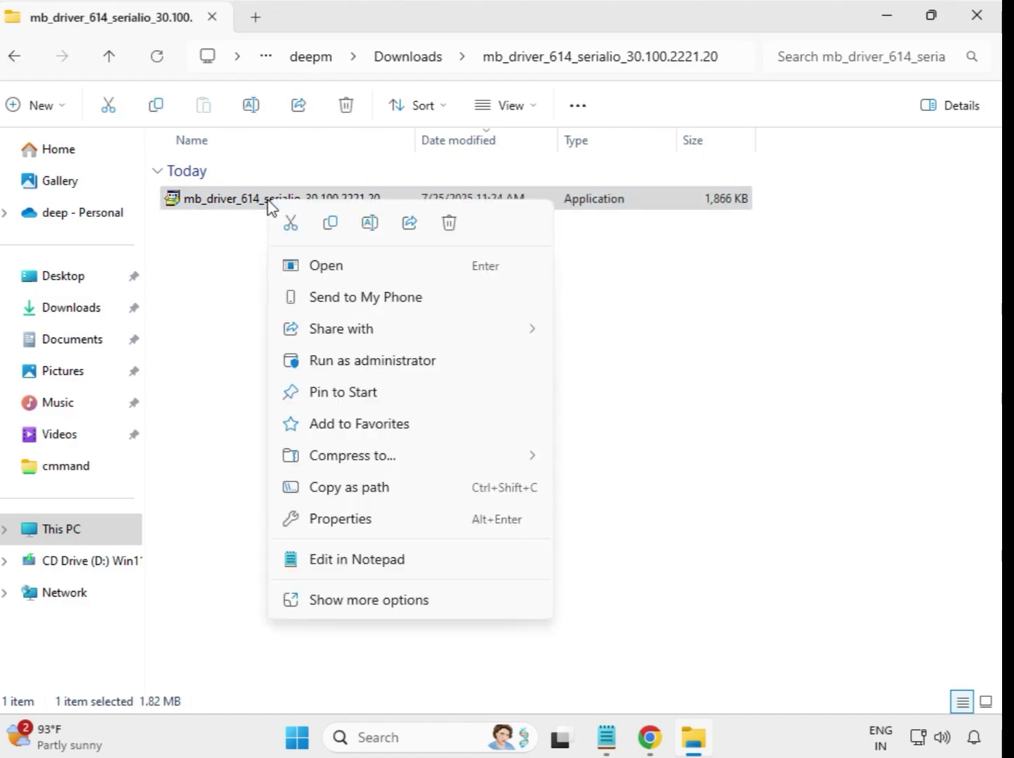
pyautogui.click(359, 362)
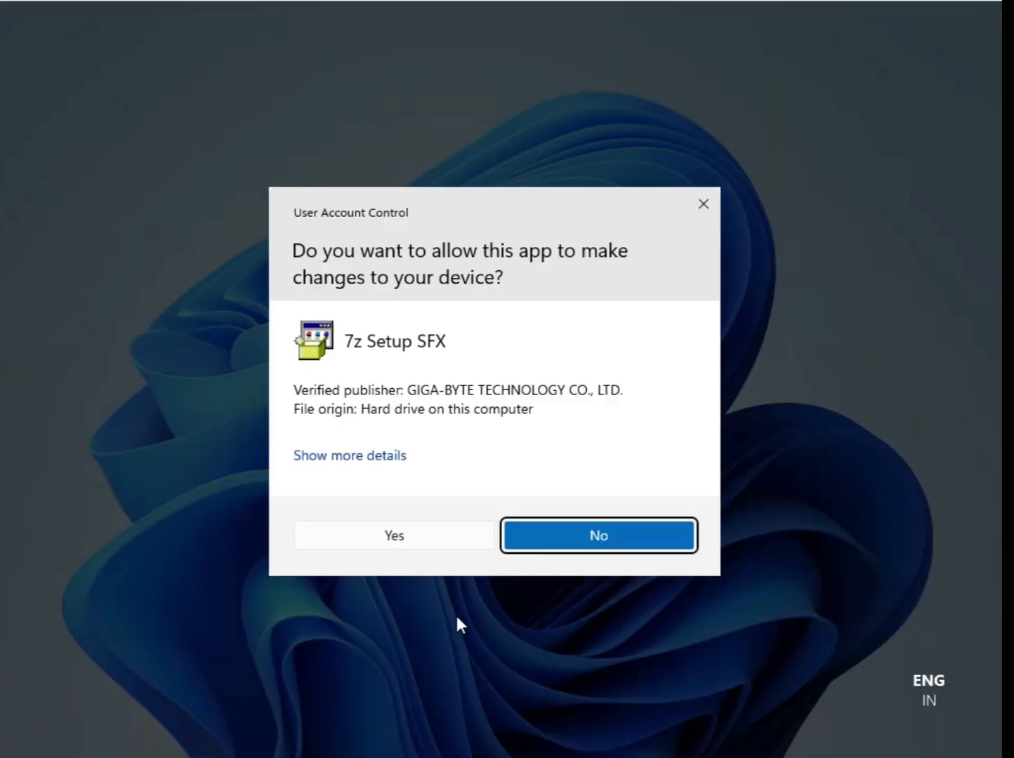
pyautogui.click(395, 536)
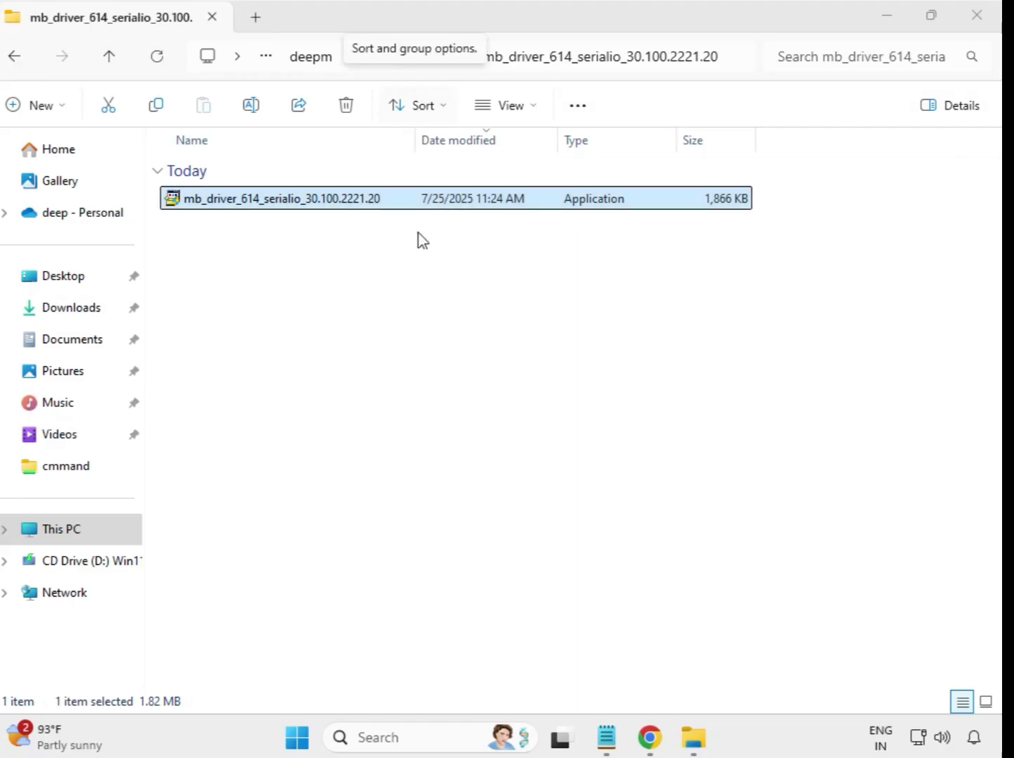
pyautogui.click(17, 59)
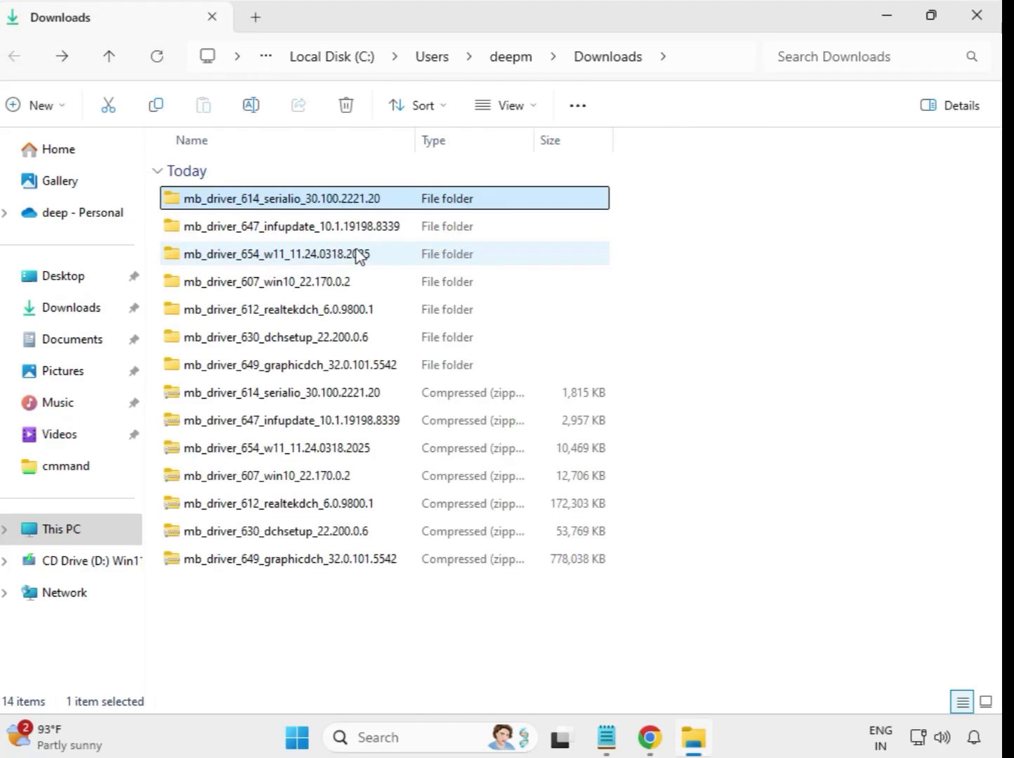
# Run the mb_driver_647_infupdate_10.1.19198.8339 installer from its extracted folder as administrator, allow it to make changes, and return to Downloads
pyautogui.doubleClick(337, 229)
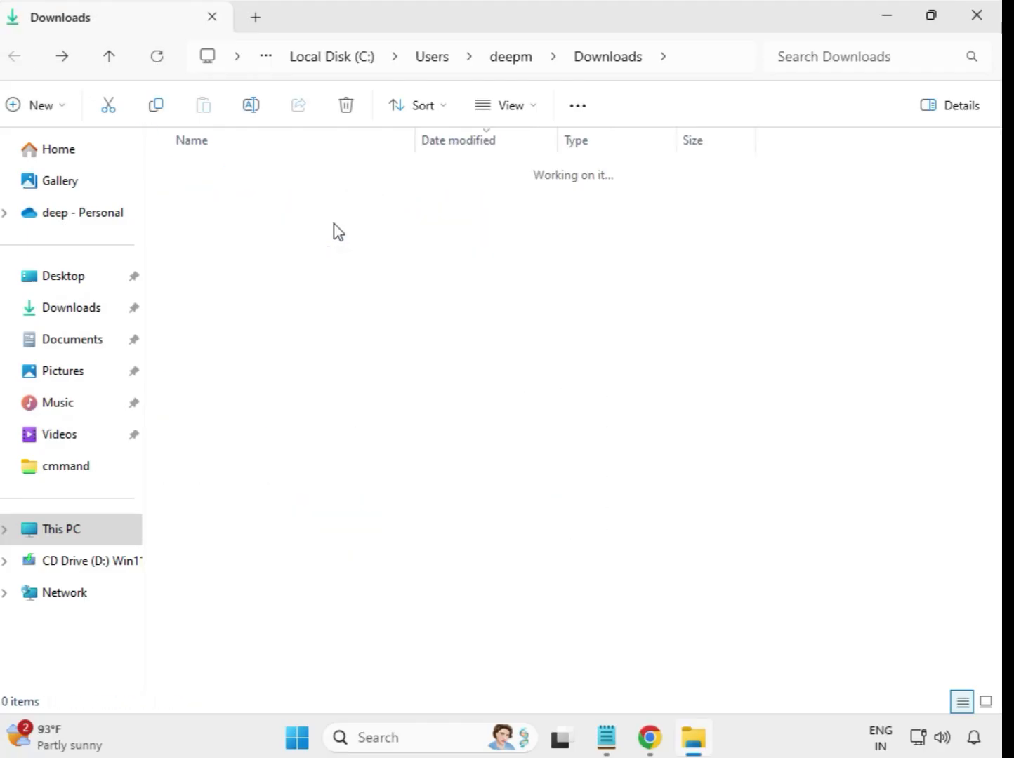
pyautogui.click(337, 205)
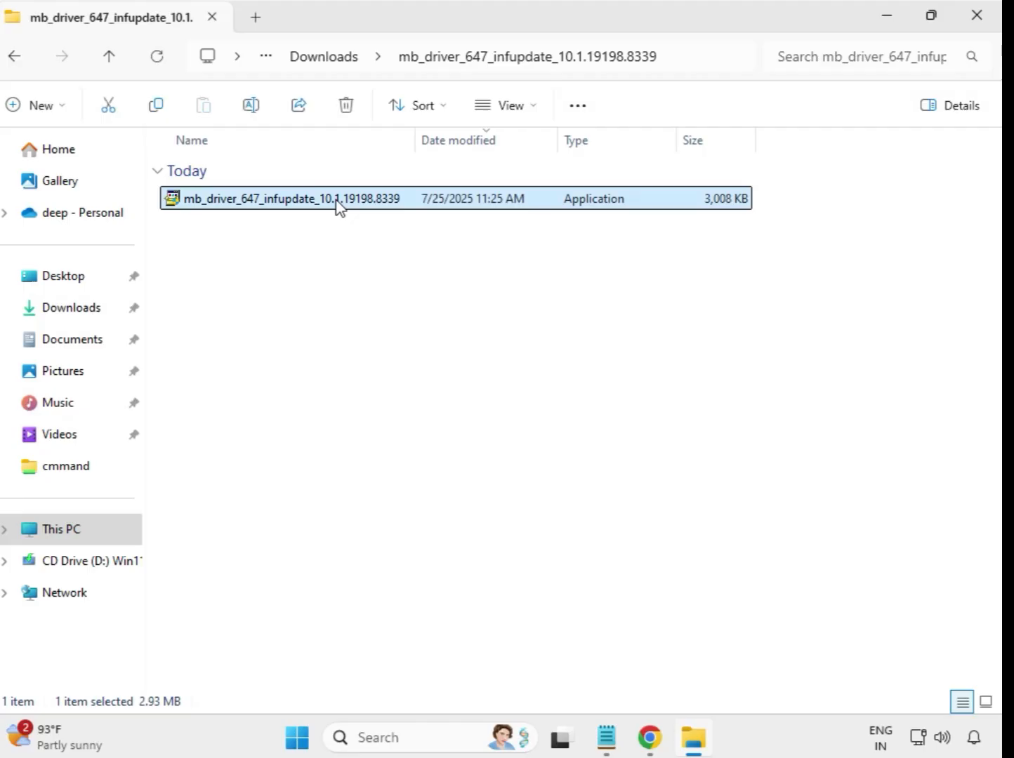
pyautogui.rightClick(337, 204)
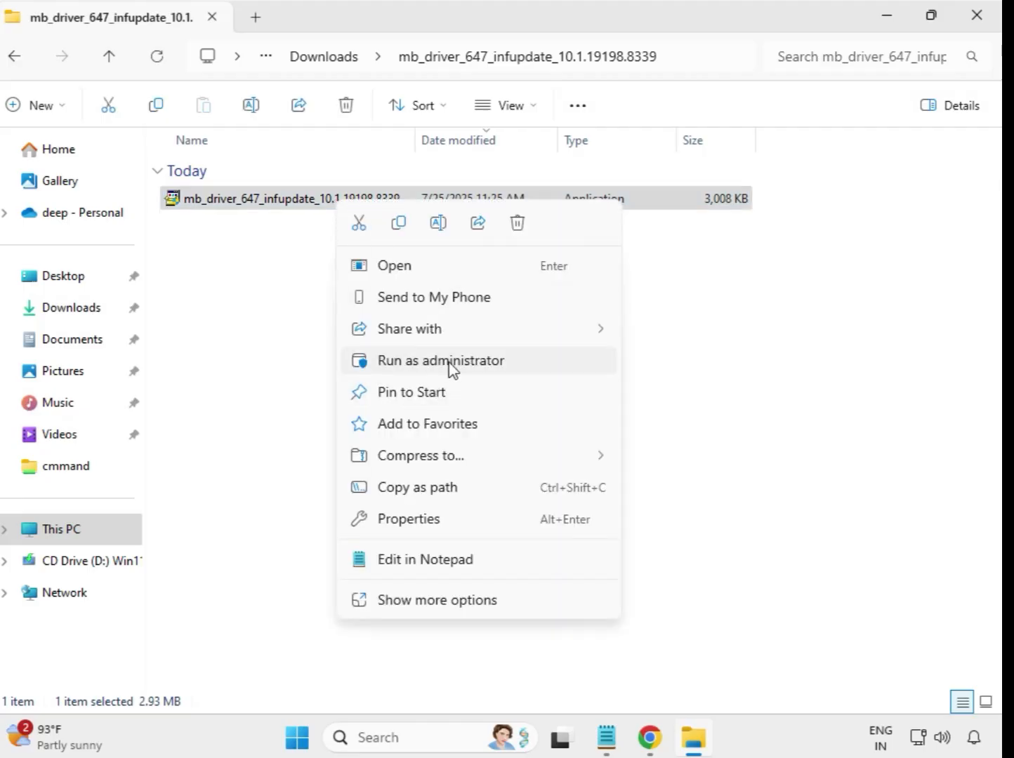
pyautogui.click(451, 368)
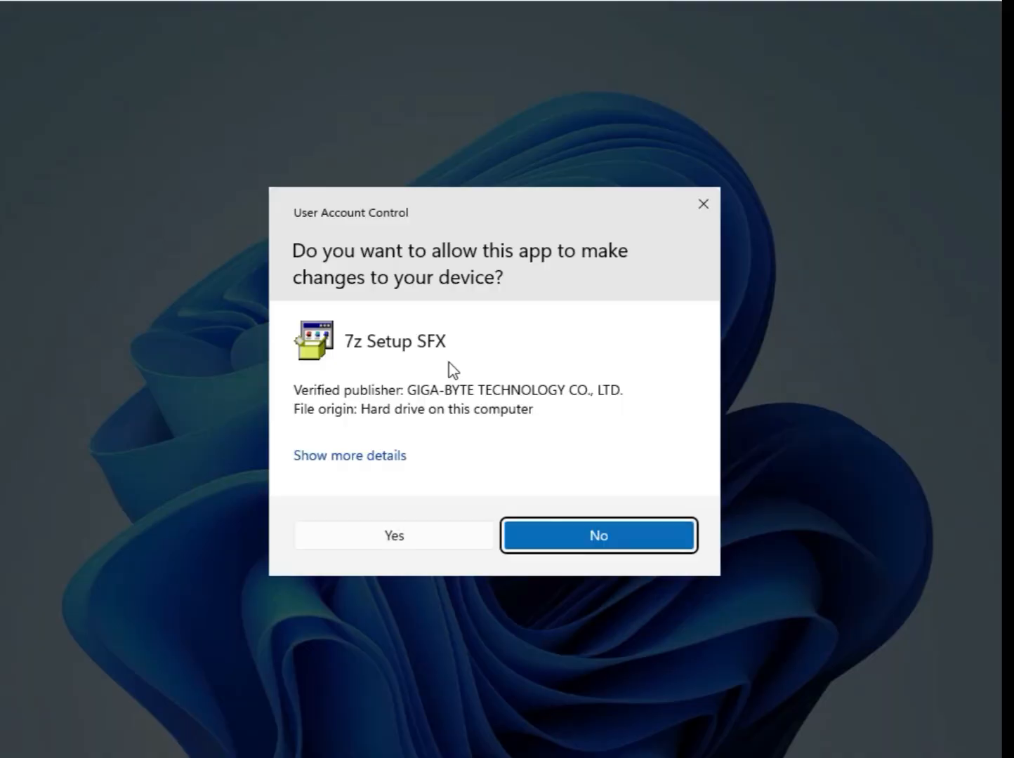
pyautogui.click(465, 542)
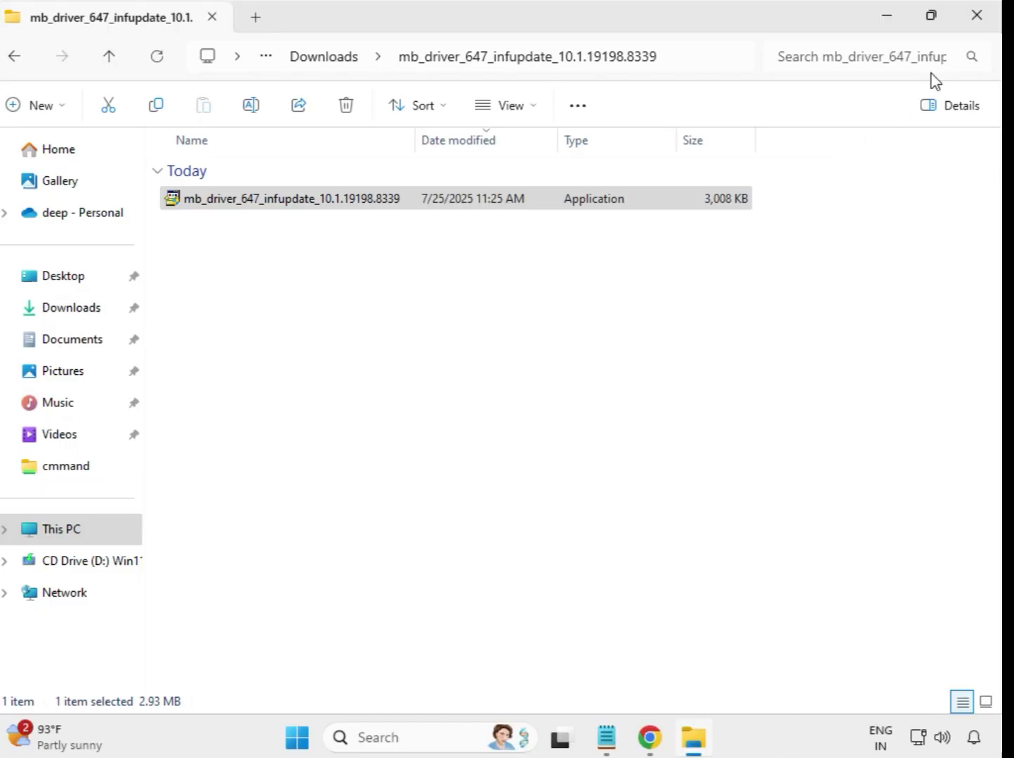
pyautogui.click(307, 60)
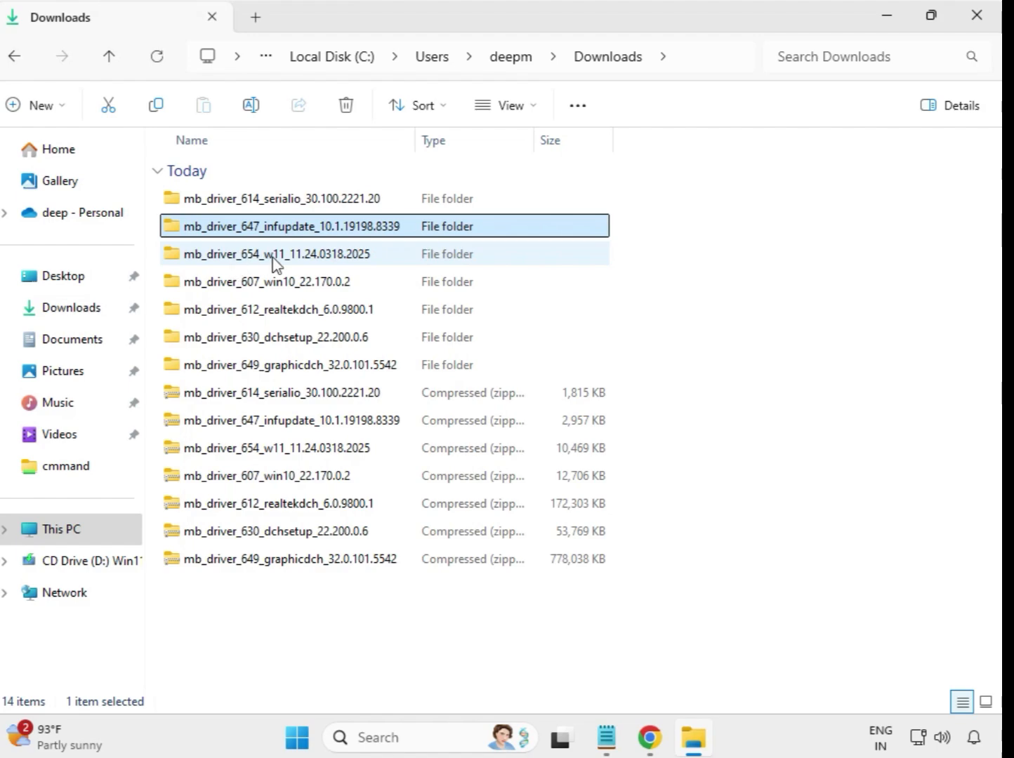
# Run the mb_driver_654_w11_11.24.0318.2025 installer from its extracted folder as administrator, allow it to make changes, and return to Downloads
pyautogui.doubleClick(288, 260)
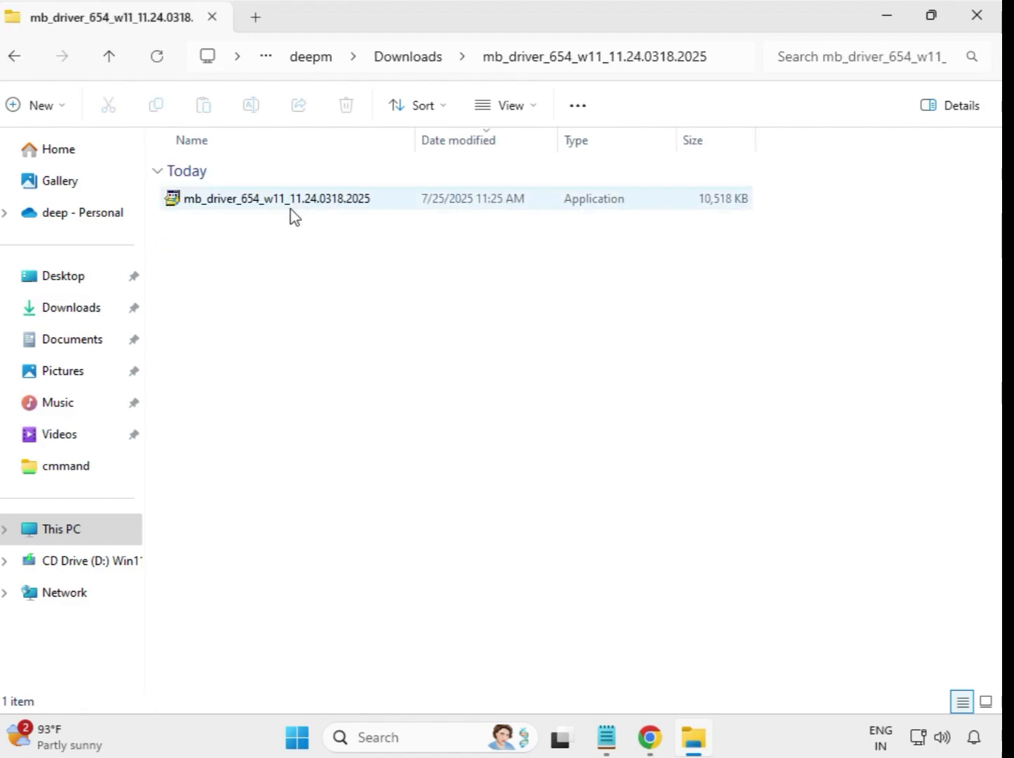
pyautogui.click(298, 204)
pyautogui.rightClick(298, 206)
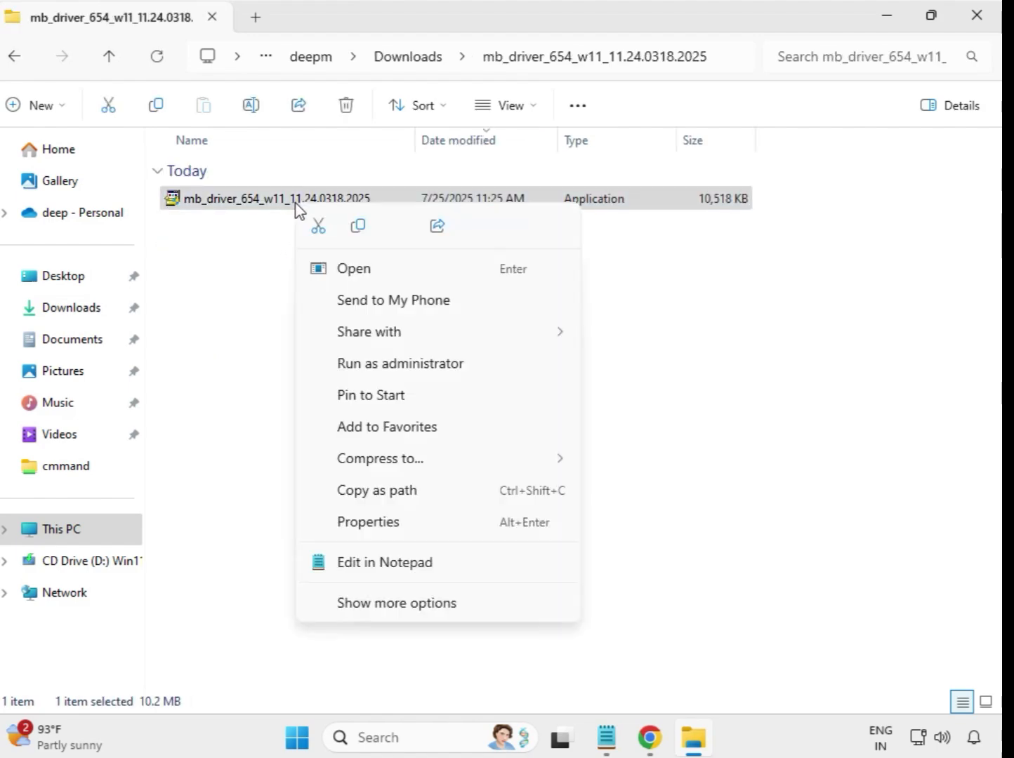
pyautogui.click(391, 362)
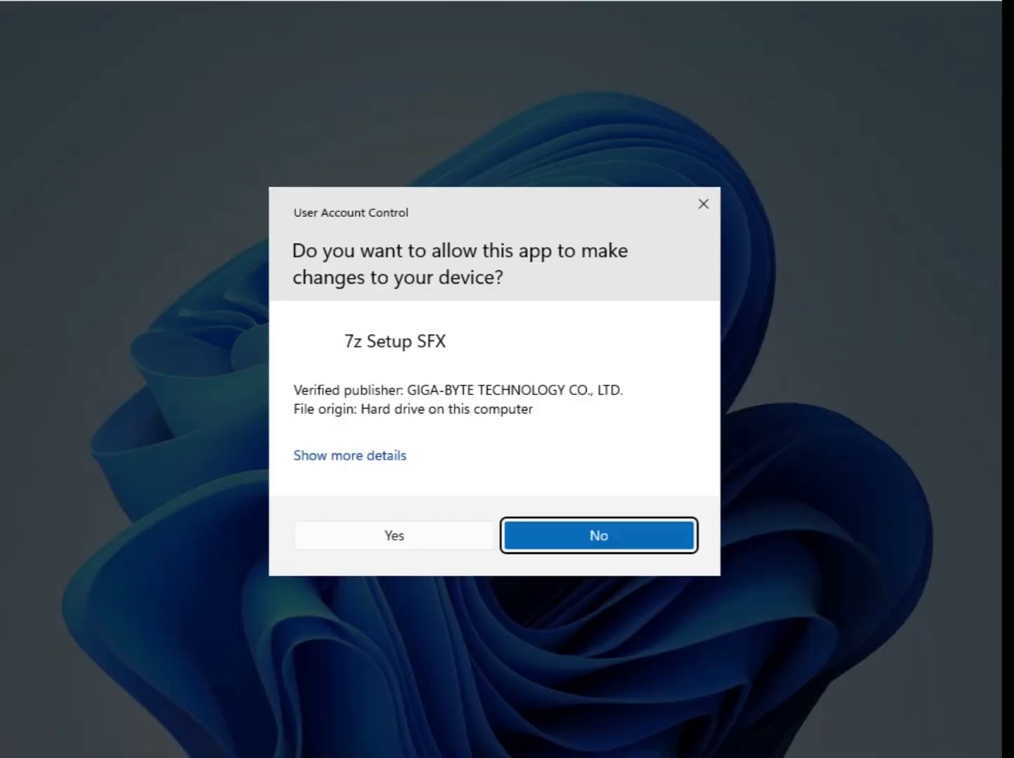
pyautogui.click(394, 536)
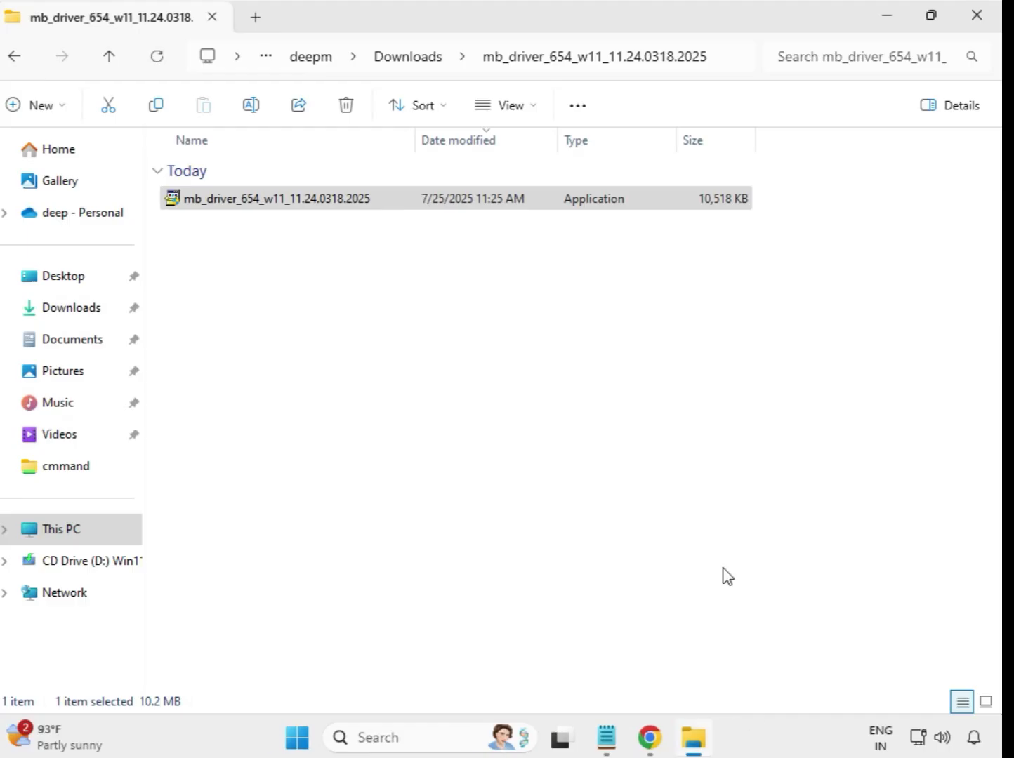
pyautogui.click(410, 59)
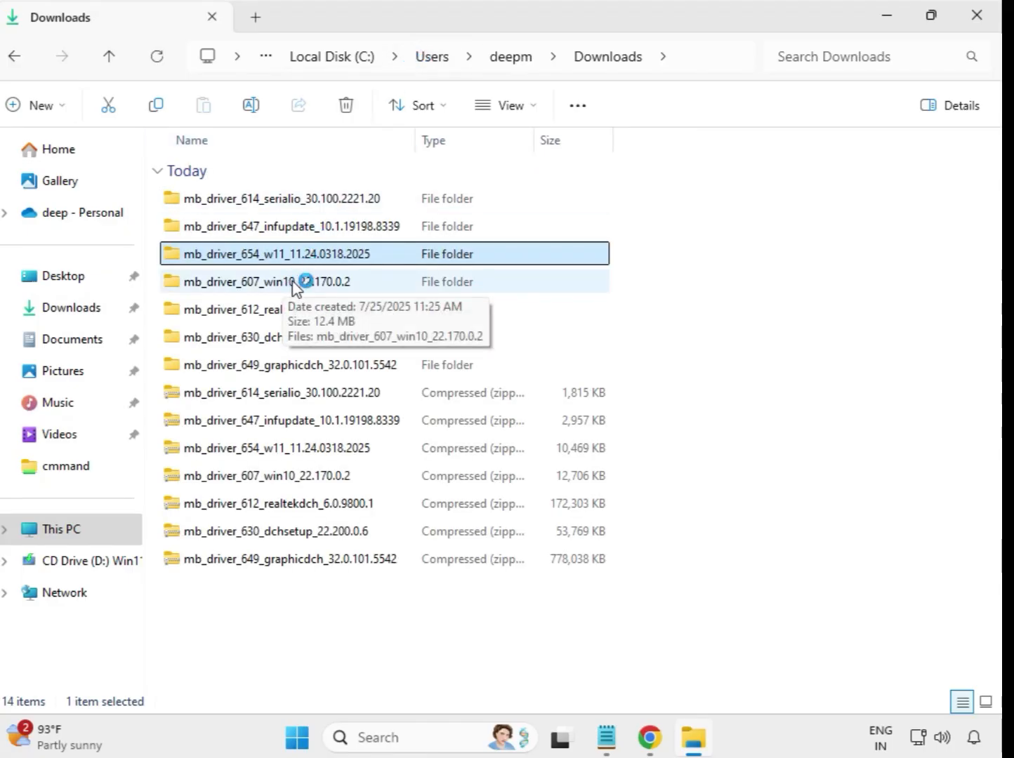
# Run the mb_driver_607_win10_22.170.0.2 installer from its extracted folder as administrator, allow it to make changes, and return to Downloads
pyautogui.doubleClick(293, 282)
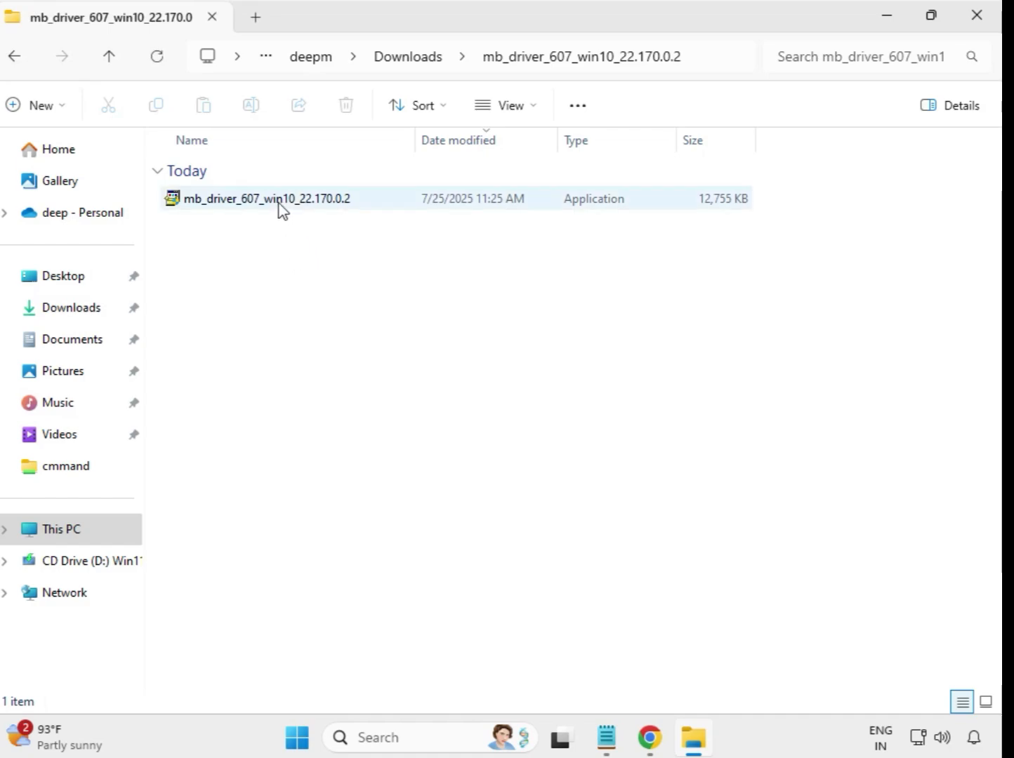
pyautogui.click(281, 204)
pyautogui.rightClick(281, 204)
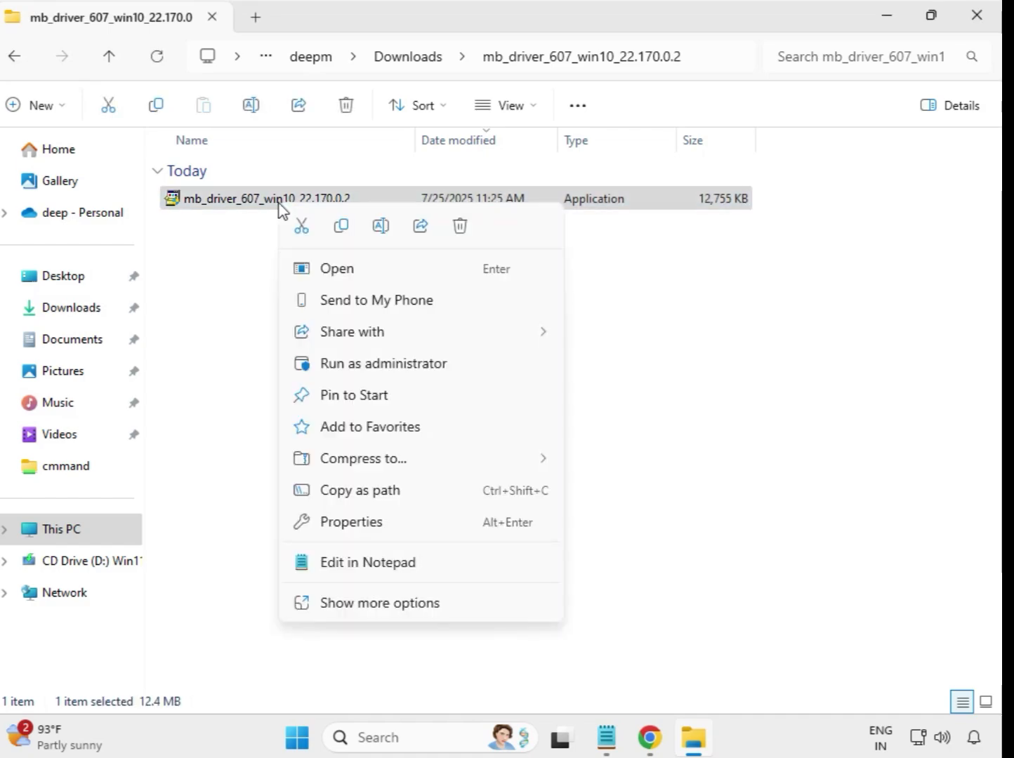
pyautogui.click(365, 365)
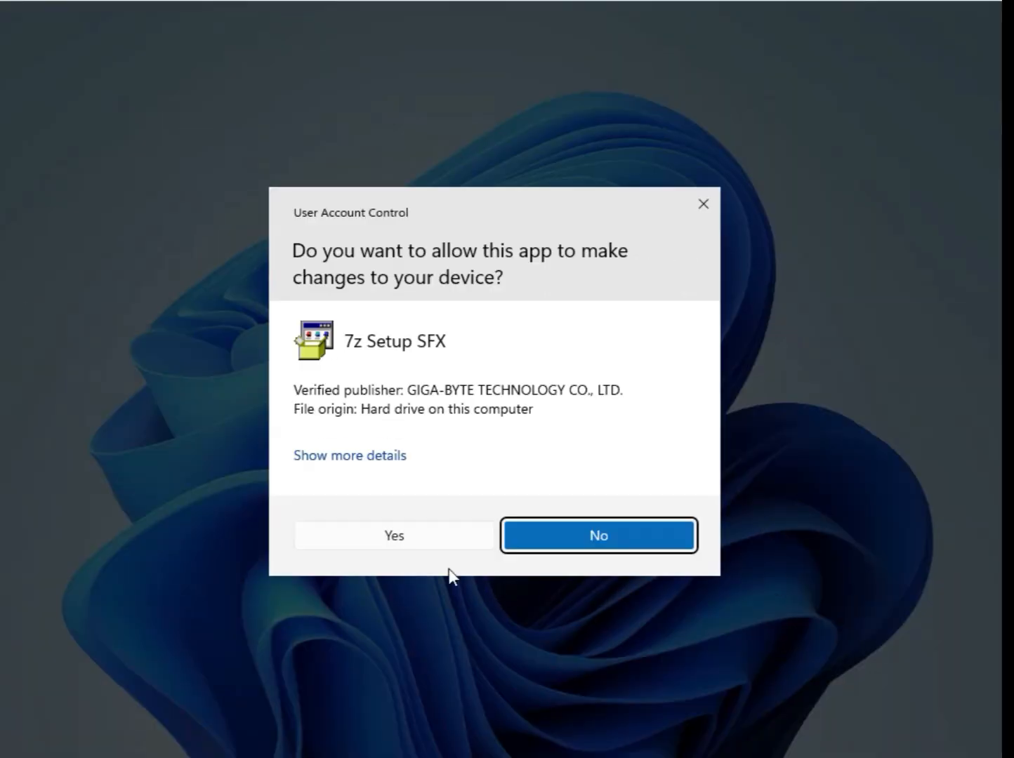
pyautogui.click(415, 537)
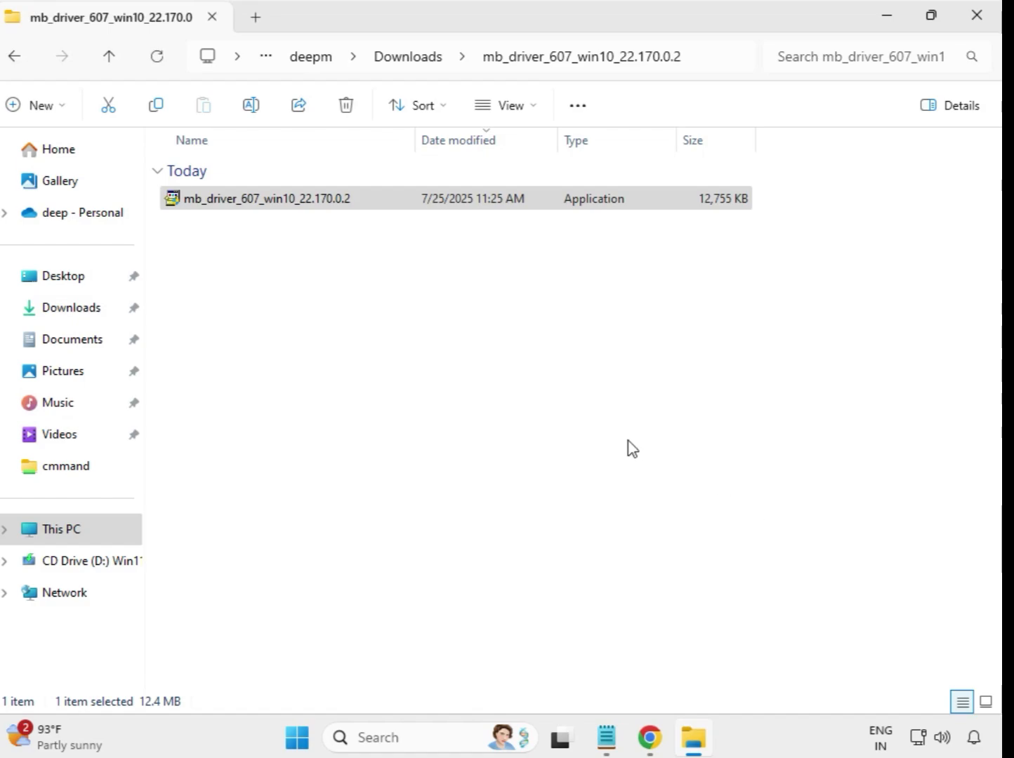
pyautogui.click(407, 57)
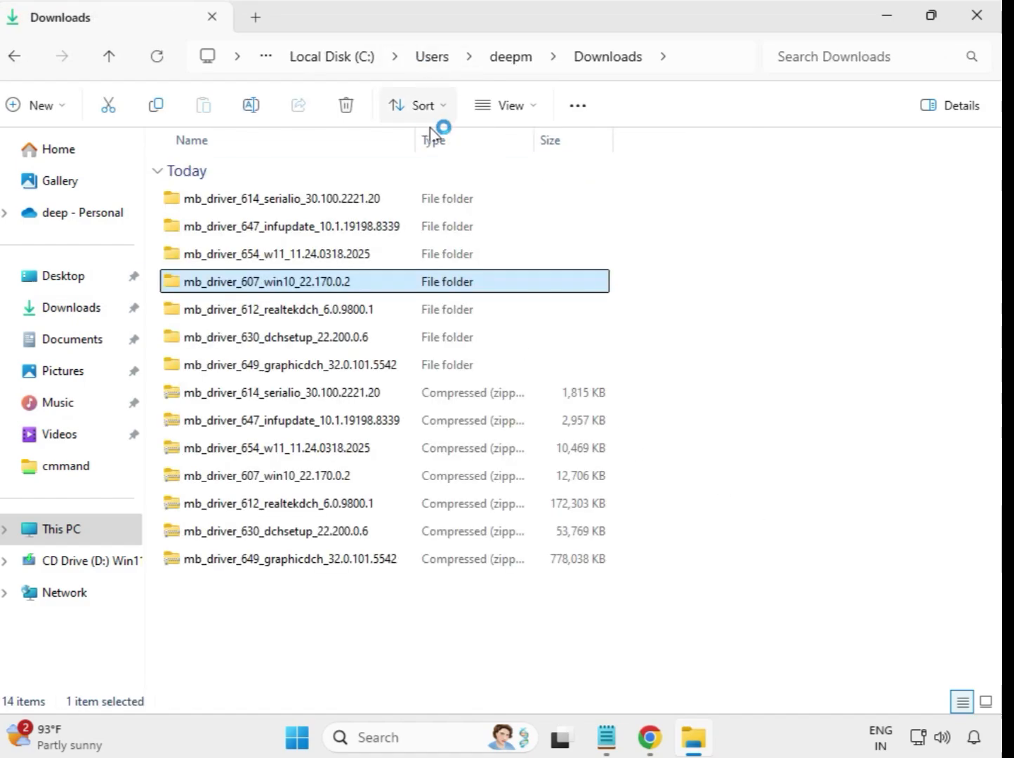
# Run the mb_driver_612_realtekdch_6.0.9800.1 installer from its extracted folder as administrator, allow it to make changes, and return to Downloads
pyautogui.click(344, 314)
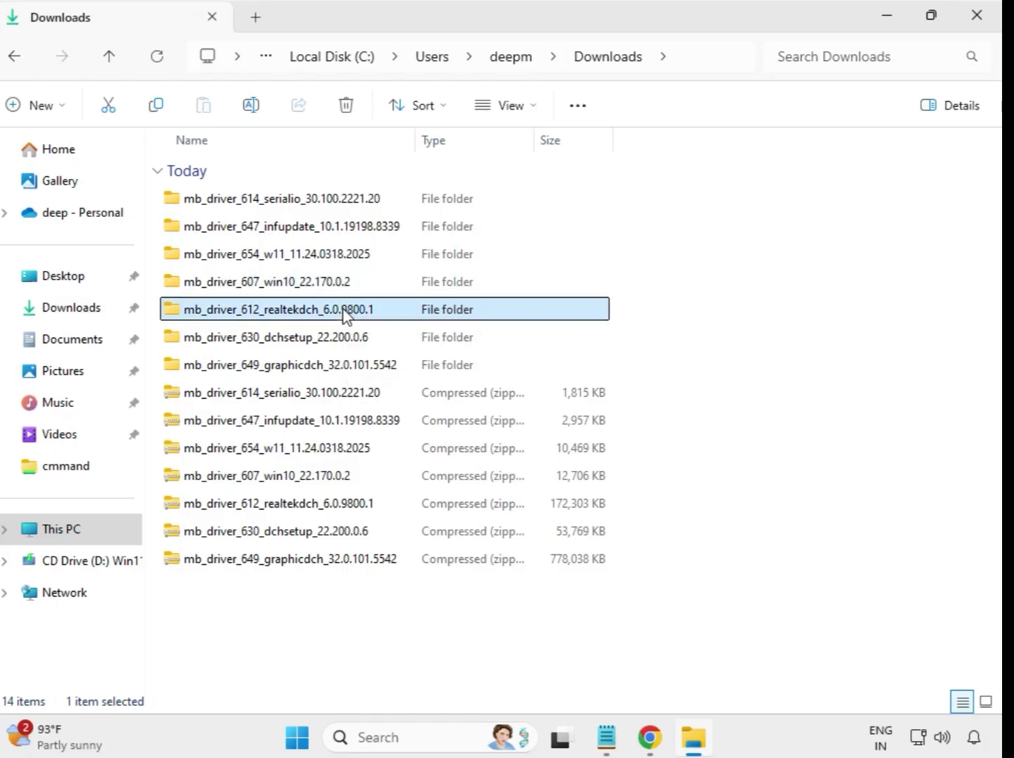
pyautogui.doubleClick(404, 314)
pyautogui.click(311, 204)
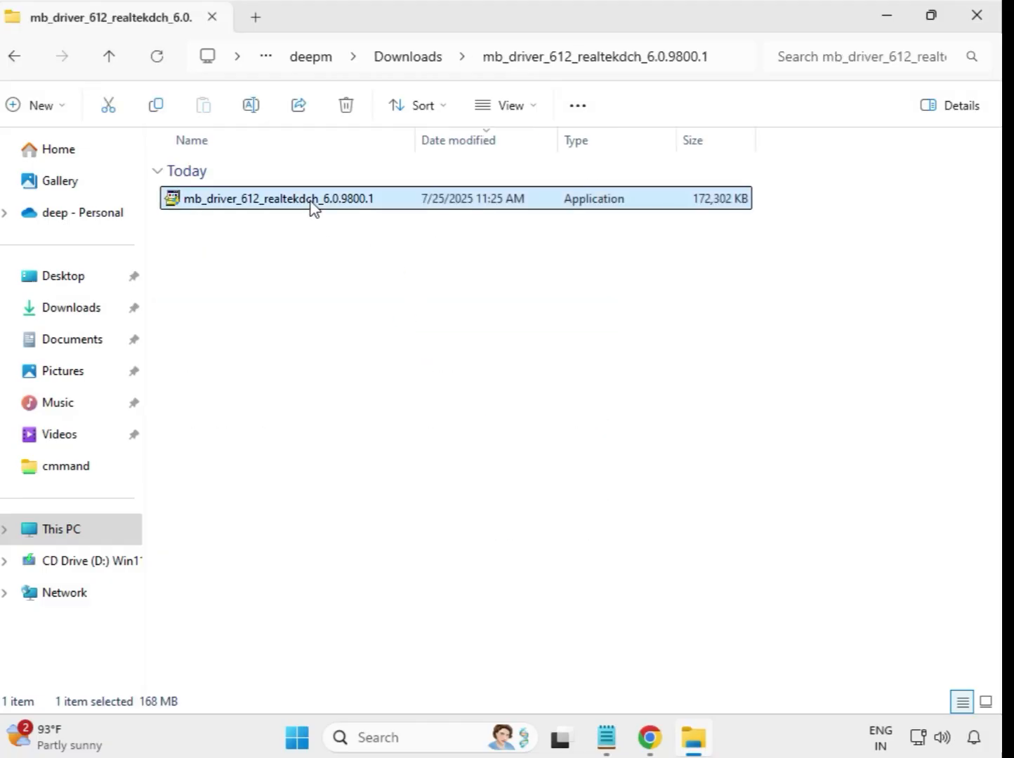
pyautogui.rightClick(314, 206)
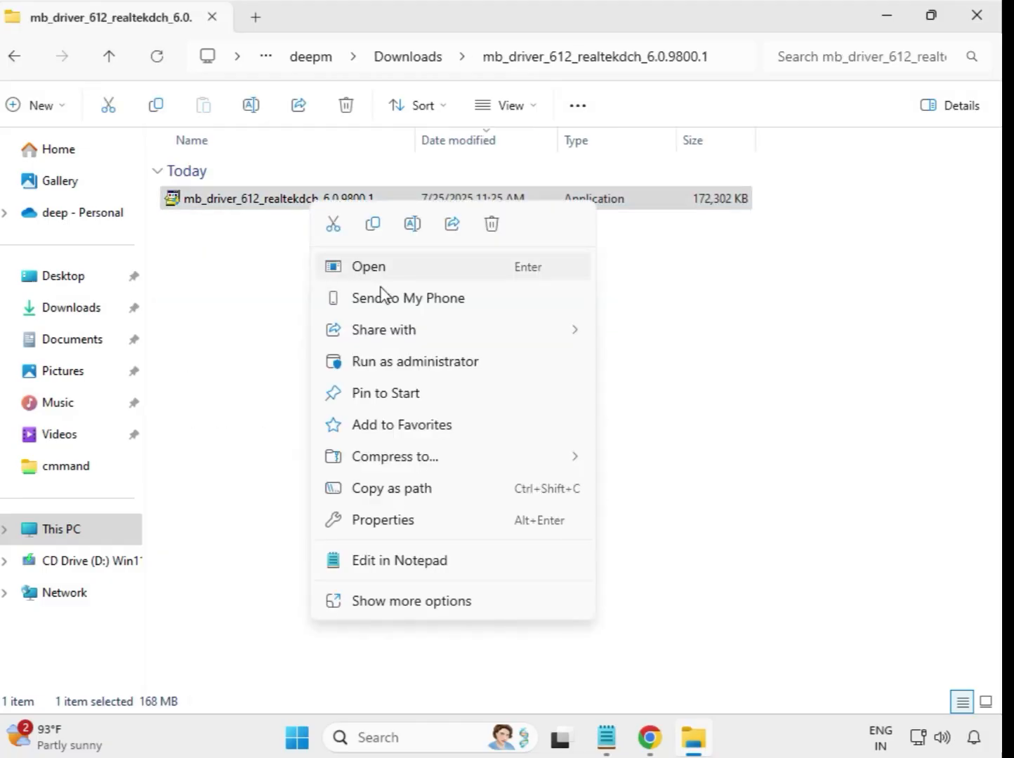
pyautogui.click(440, 365)
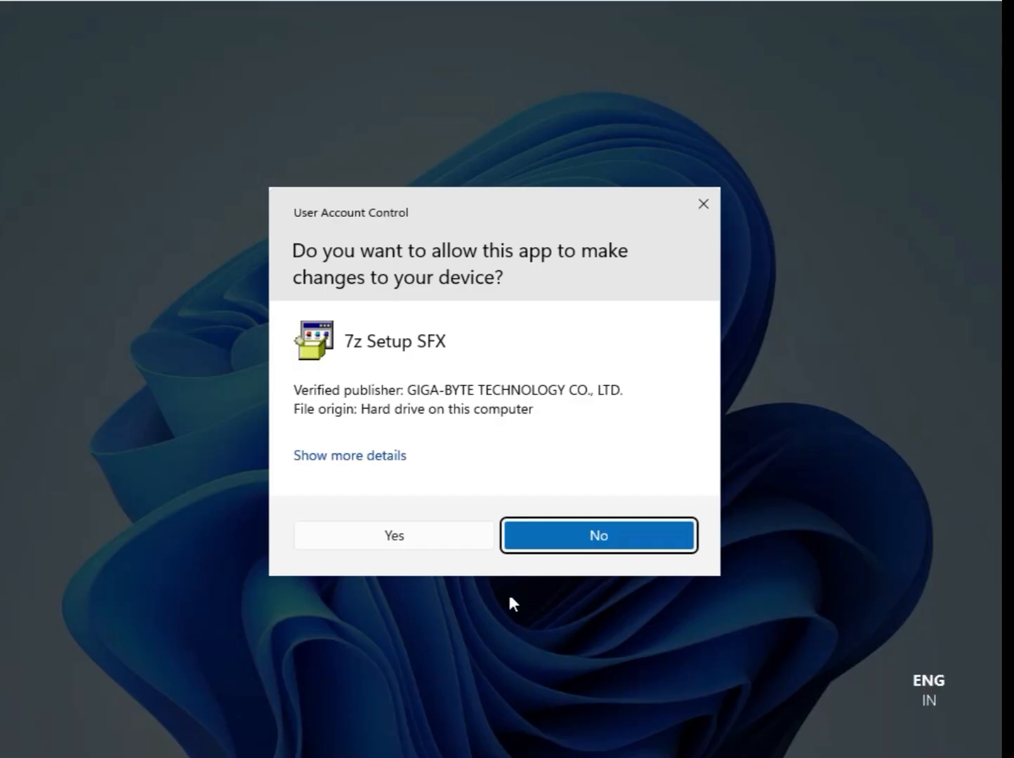
pyautogui.click(415, 535)
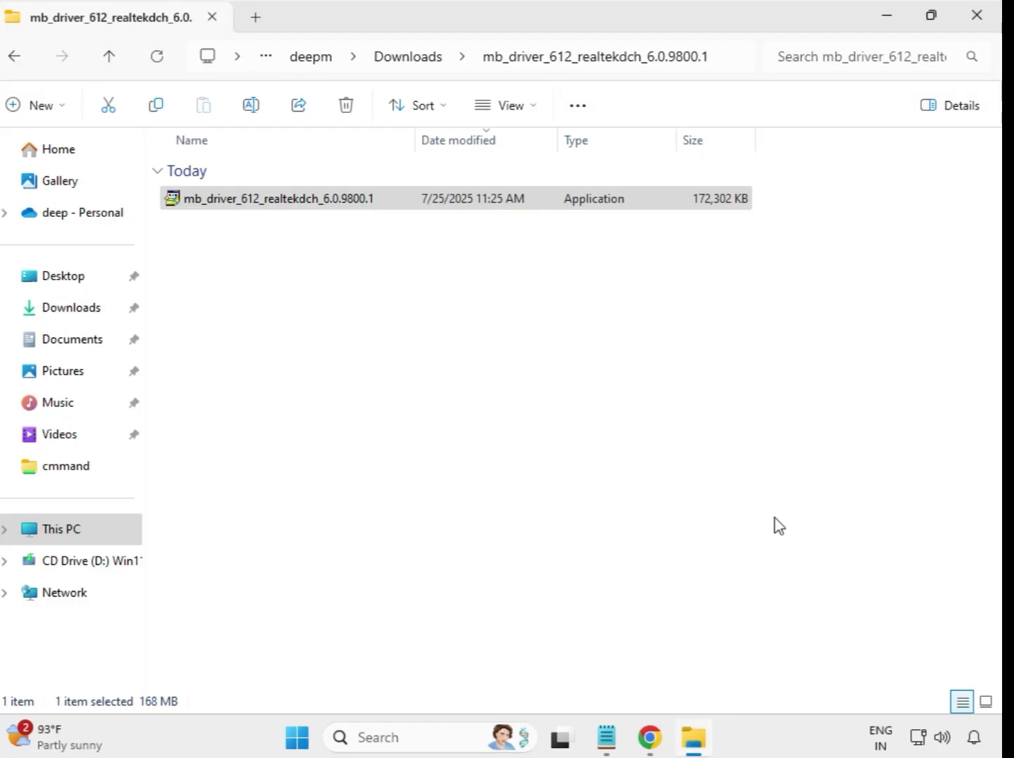
pyautogui.click(410, 63)
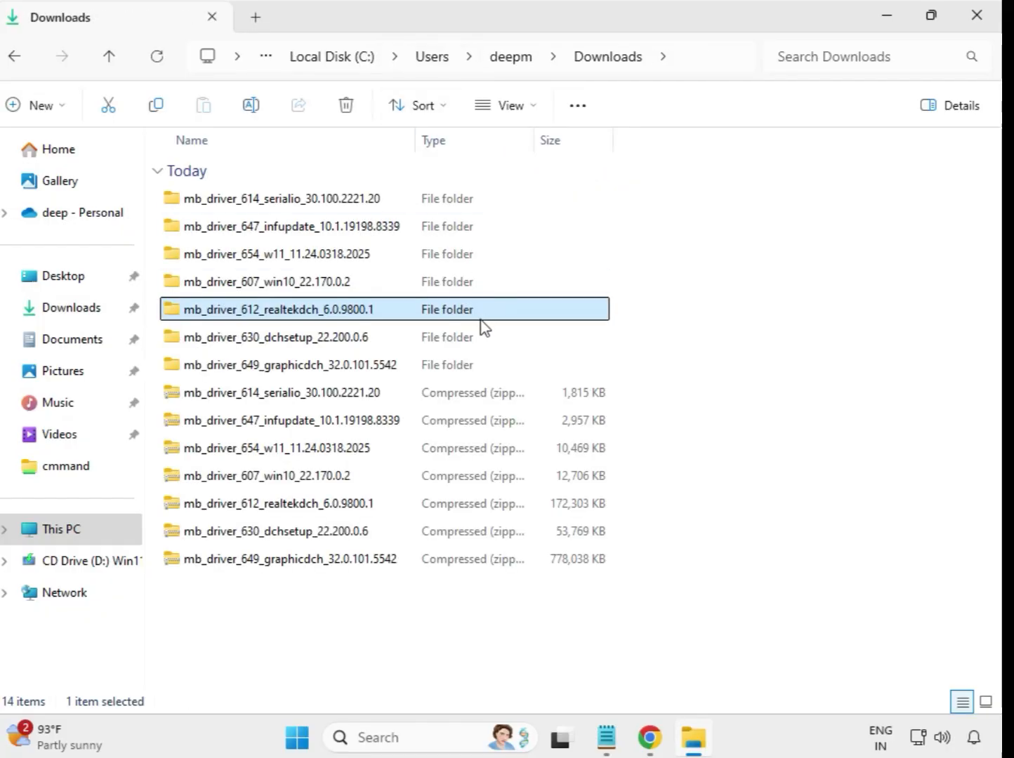
# Run the mb_driver_630_dchsetup_22.200.0.6 installer from its extracted folder as administrator, allow it to make changes, and return to Downloads
pyautogui.click(333, 344)
pyautogui.press('Down')
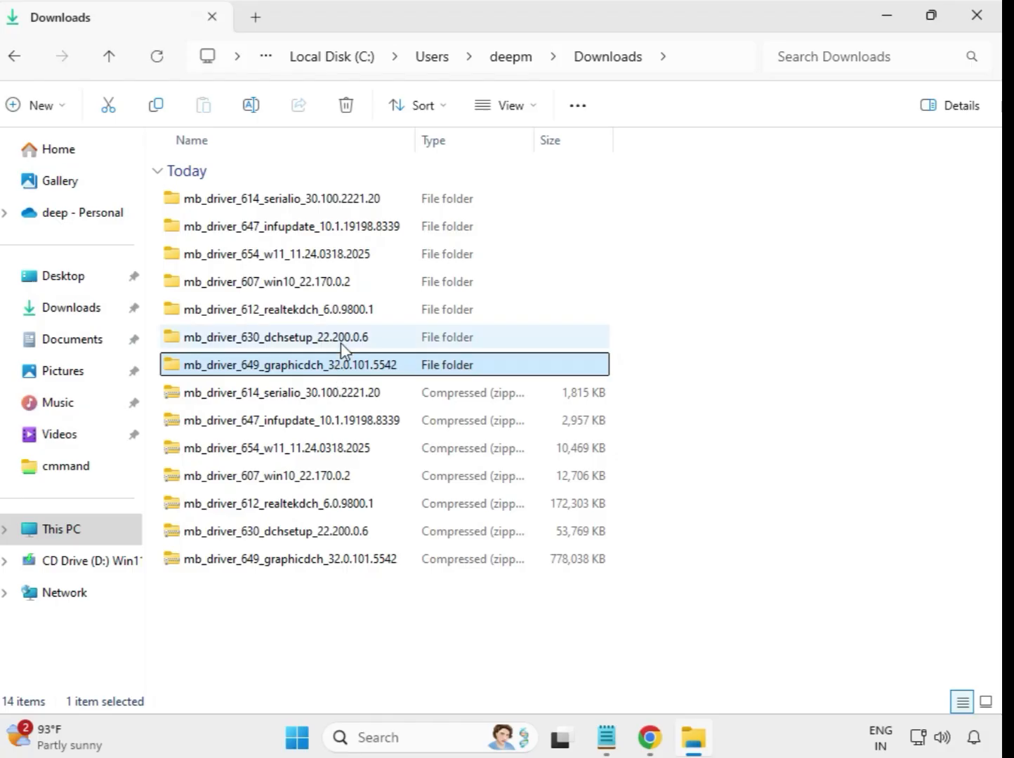
pyautogui.click(330, 344)
pyautogui.doubleClick(325, 344)
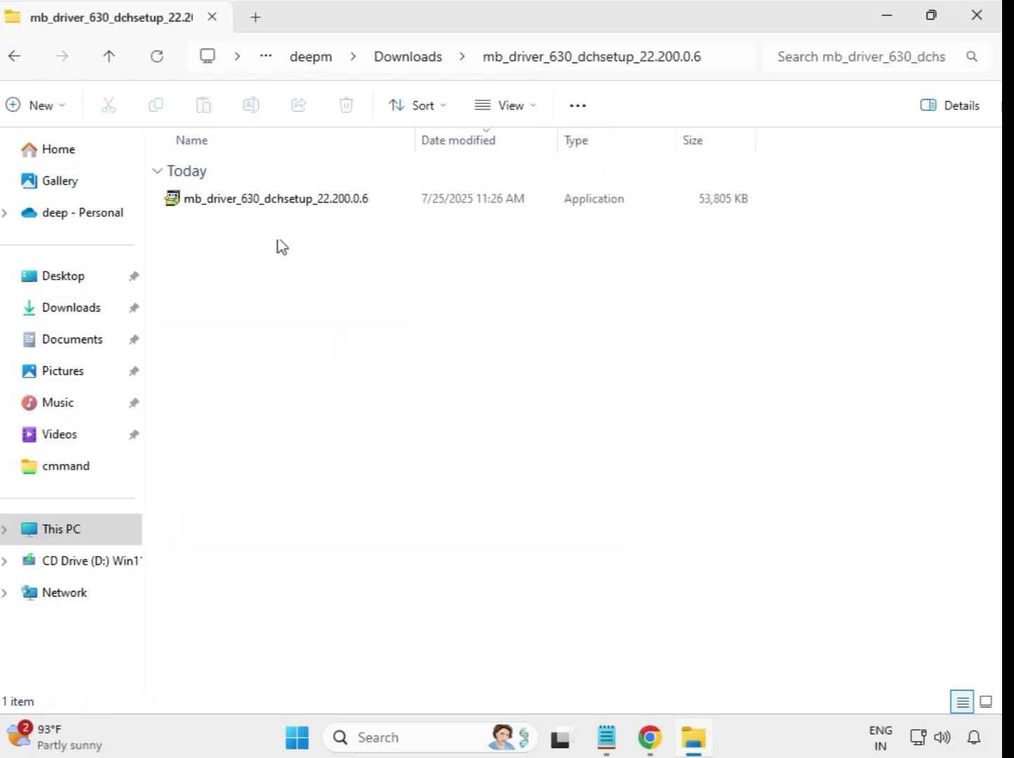
pyautogui.click(272, 209)
pyautogui.rightClick(274, 209)
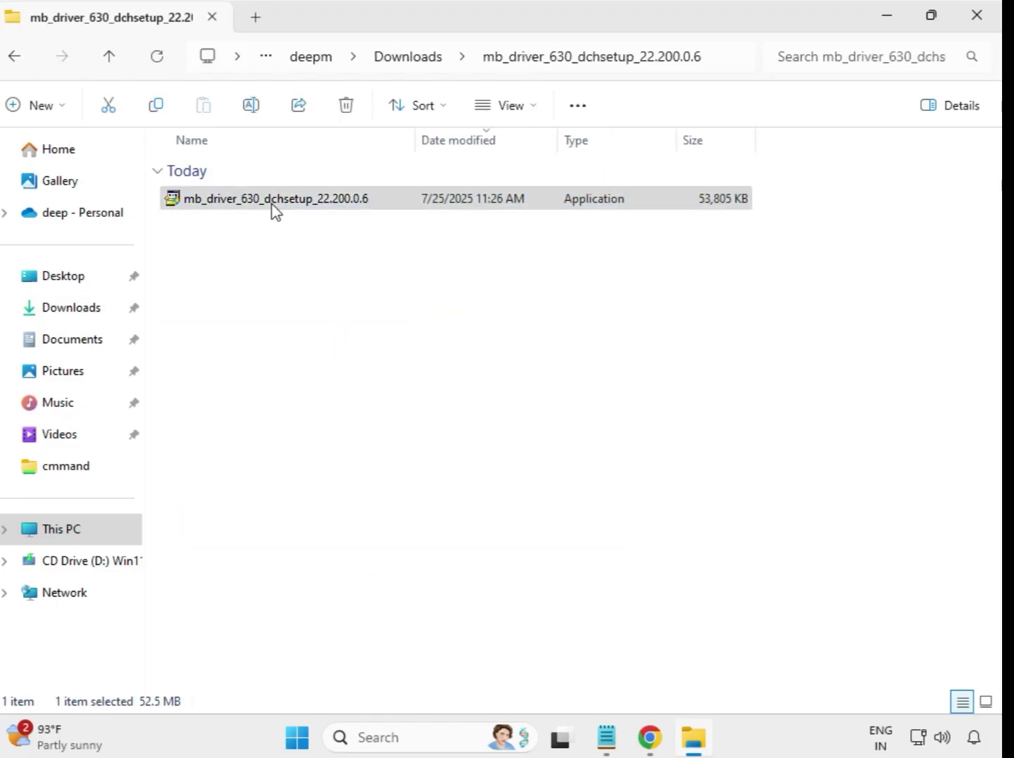
pyautogui.click(388, 373)
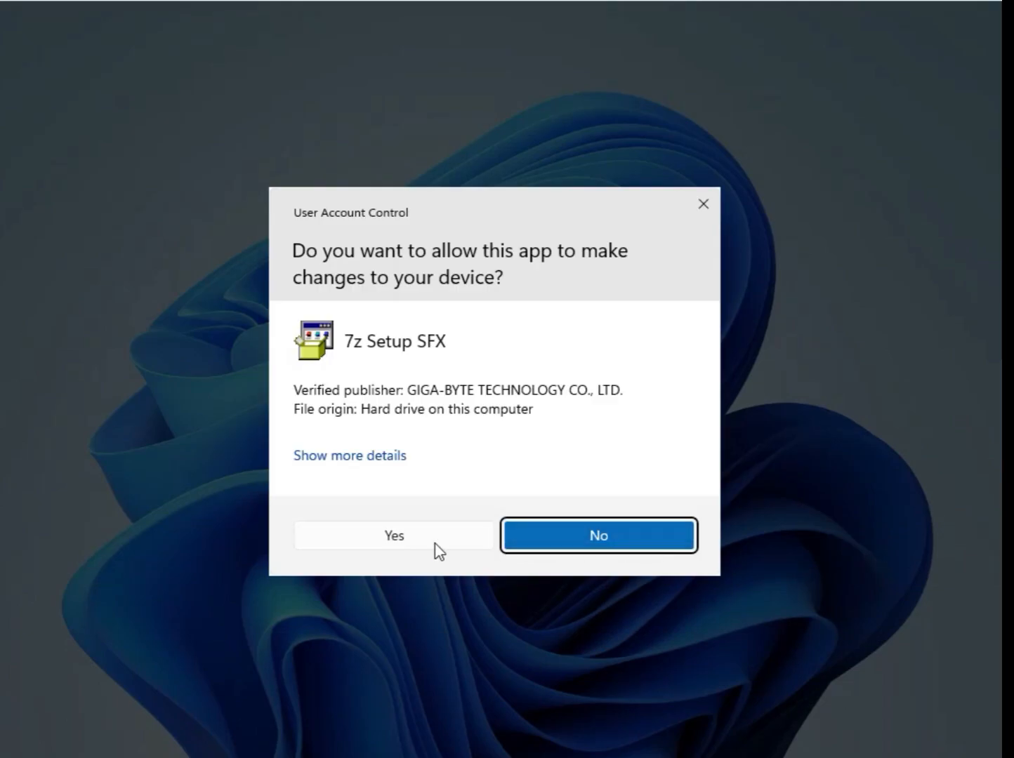
pyautogui.click(416, 541)
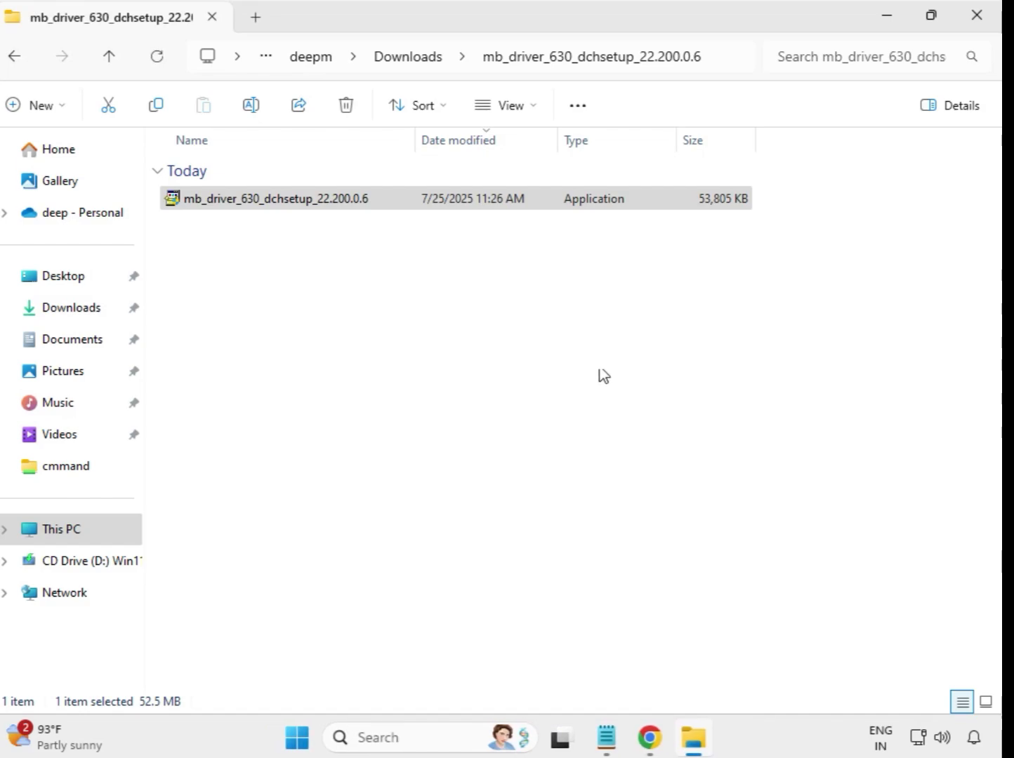
pyautogui.click(408, 58)
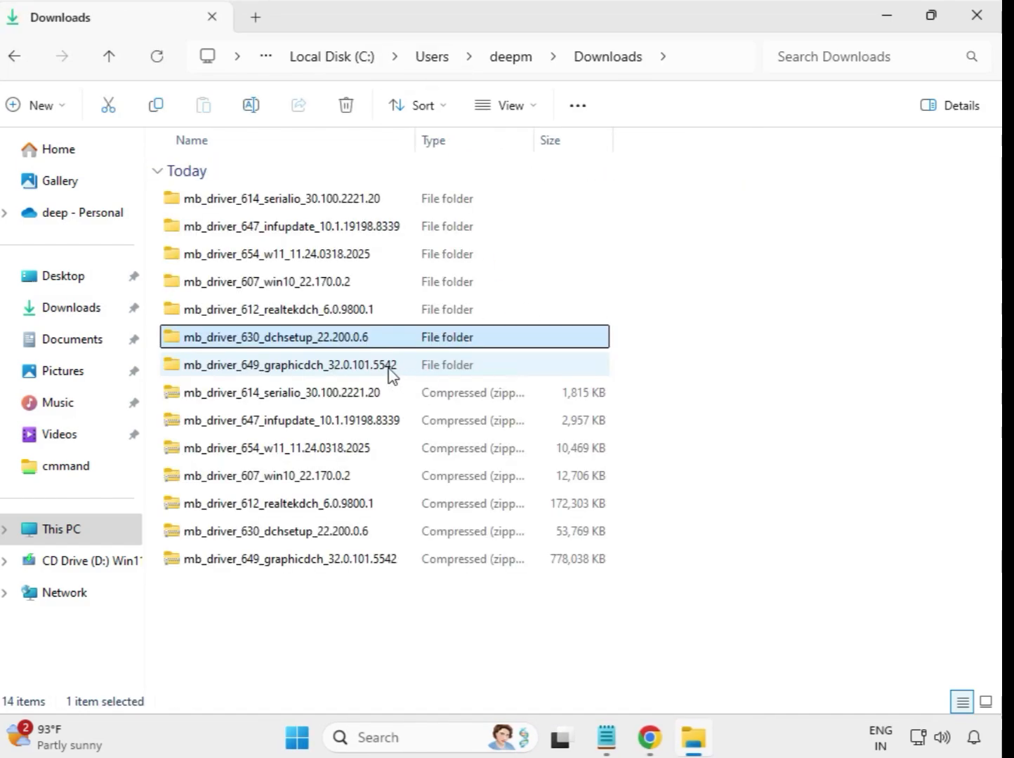
# Run the mb_driver_649_graphicdch_32.0.101.5542 installer from its extracted folder as administrator and allow it to make changes
pyautogui.click(303, 367)
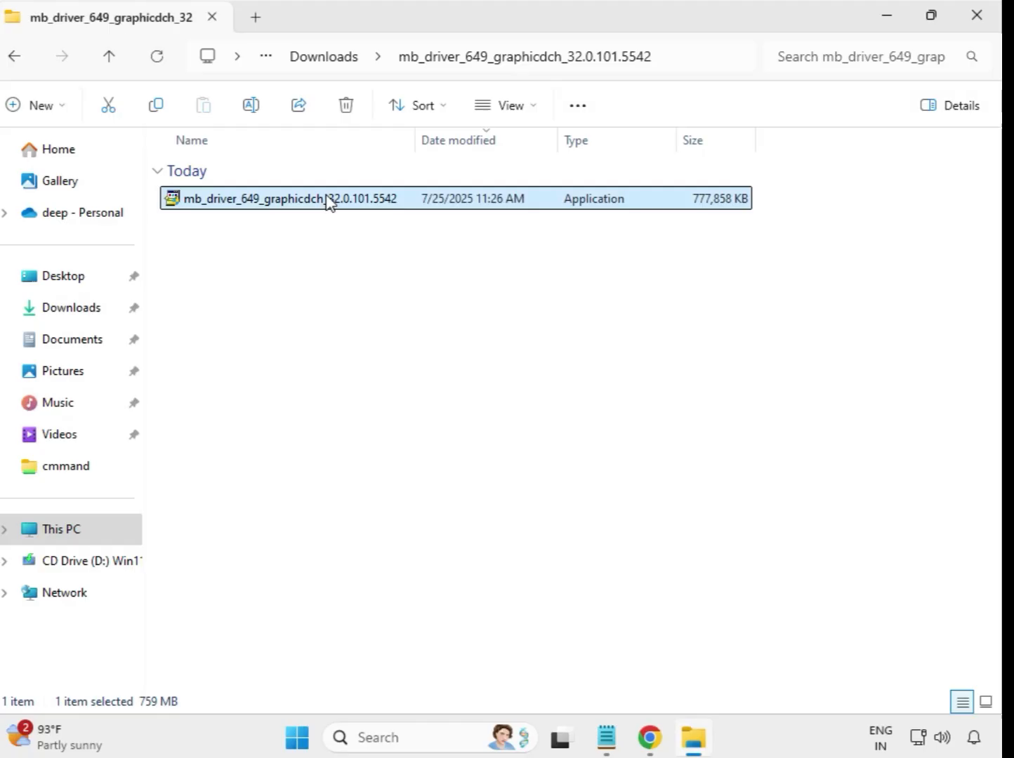
pyautogui.rightClick(339, 215)
pyautogui.click(425, 359)
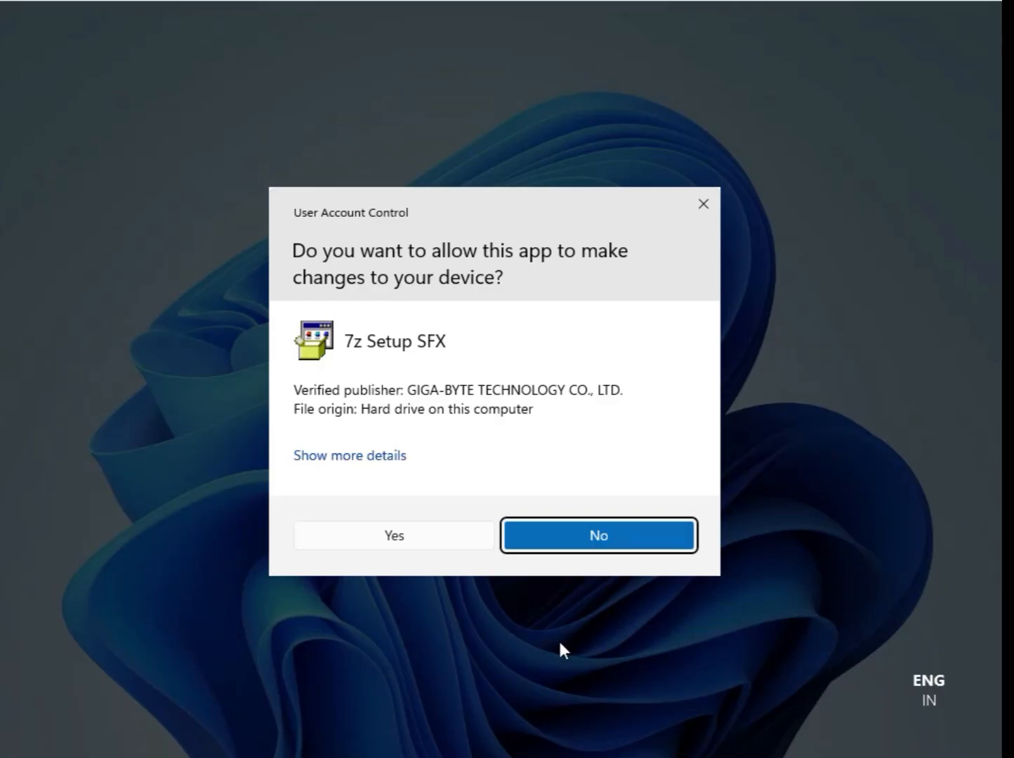
pyautogui.click(401, 535)
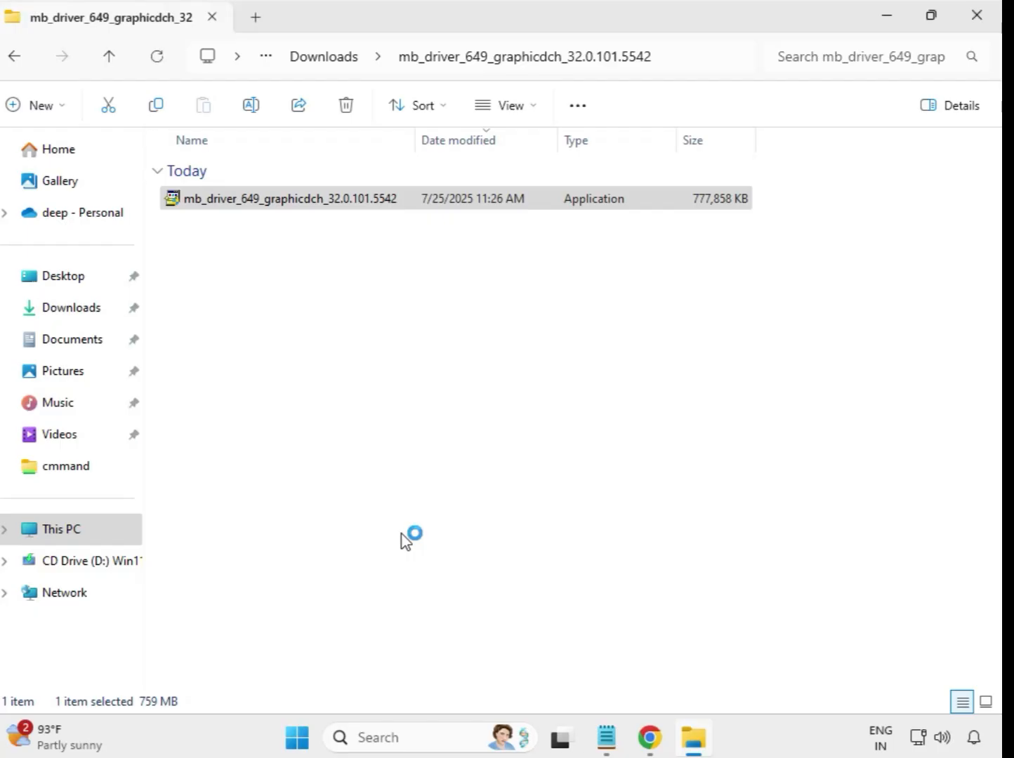